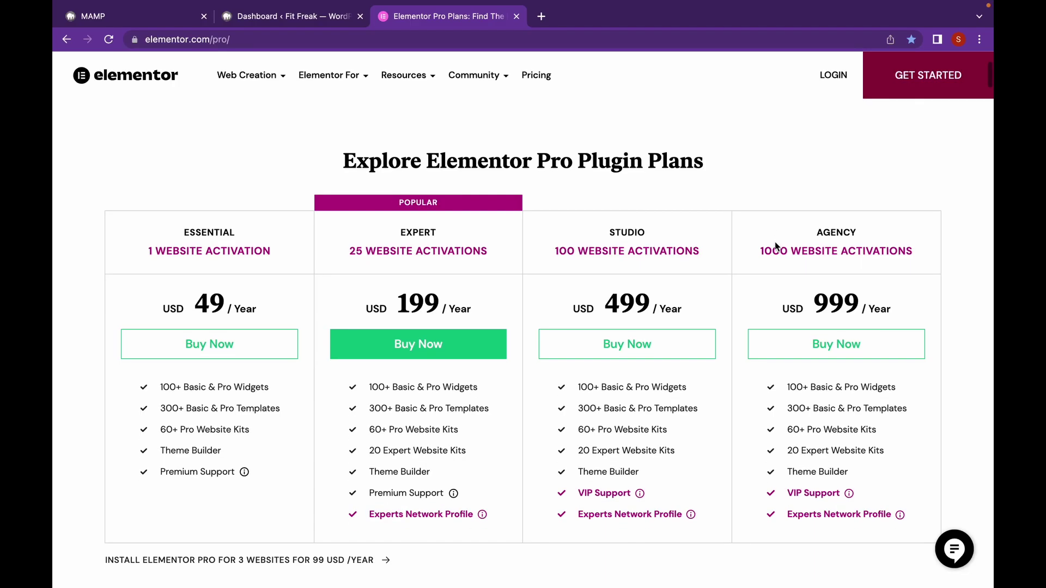
# Back on the Dashboard, go to Plugins > Add New and show the Upload Plugin form
pyautogui.click(328, 22)
pyautogui.moveTo(131, 341)
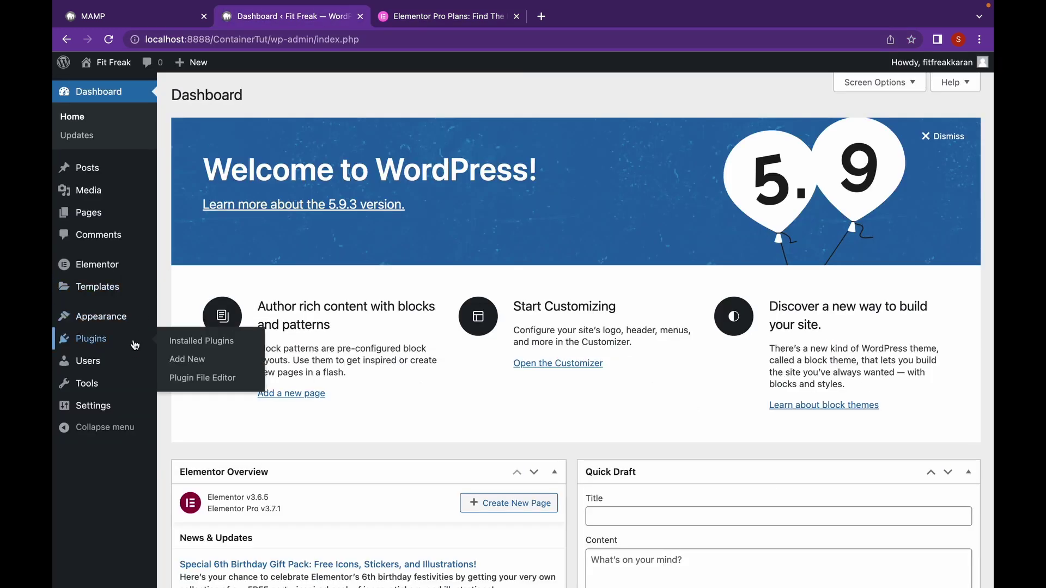
pyautogui.click(188, 368)
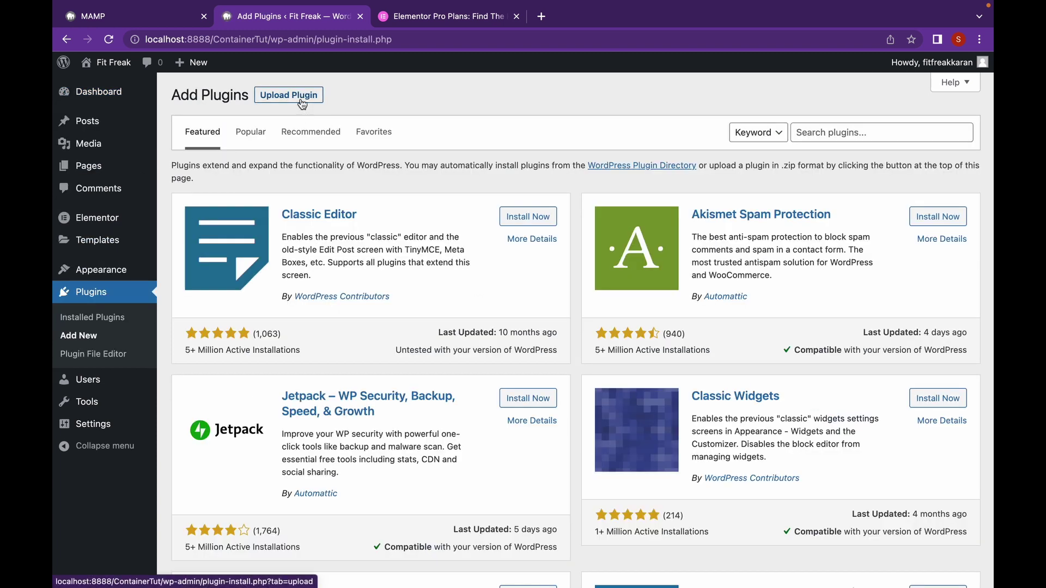
pyautogui.click(301, 102)
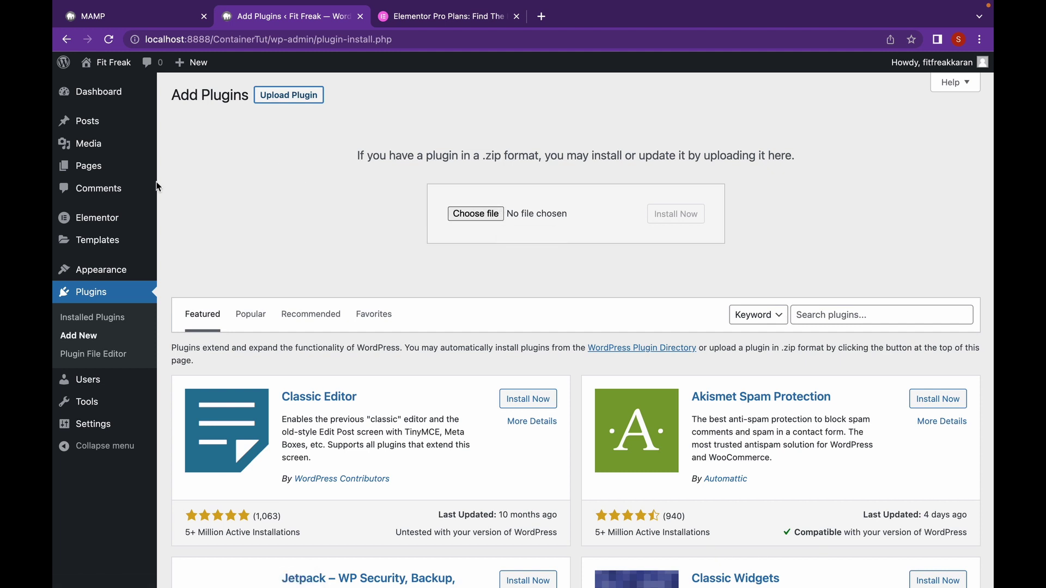
pyautogui.moveTo(103, 221)
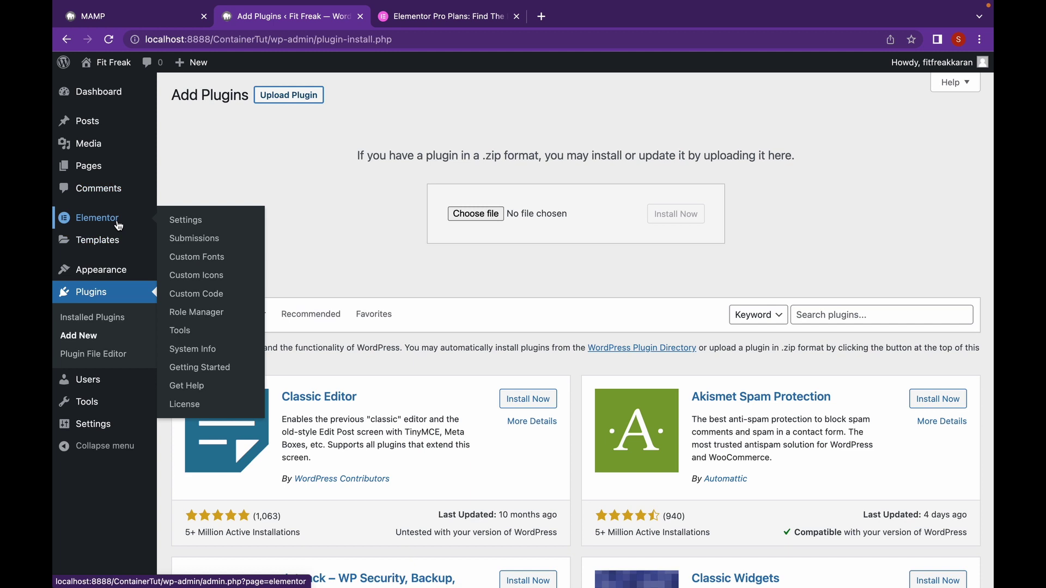
# Under Elementor Settings > Experiments, set Flexbox Container to Active and save changes
pyautogui.click(196, 221)
pyautogui.click(406, 139)
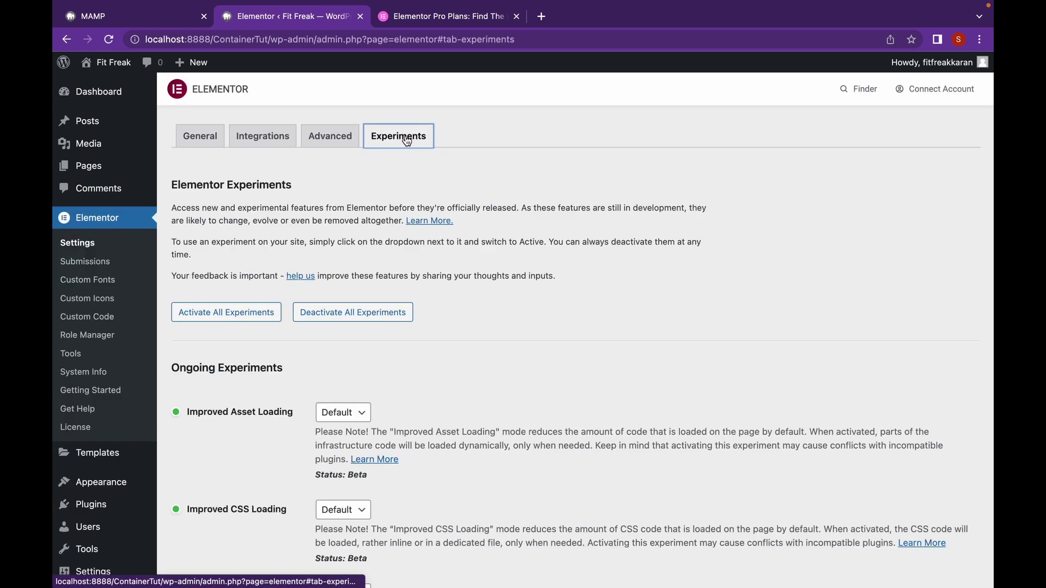
pyautogui.scroll(-10, 545, 369)
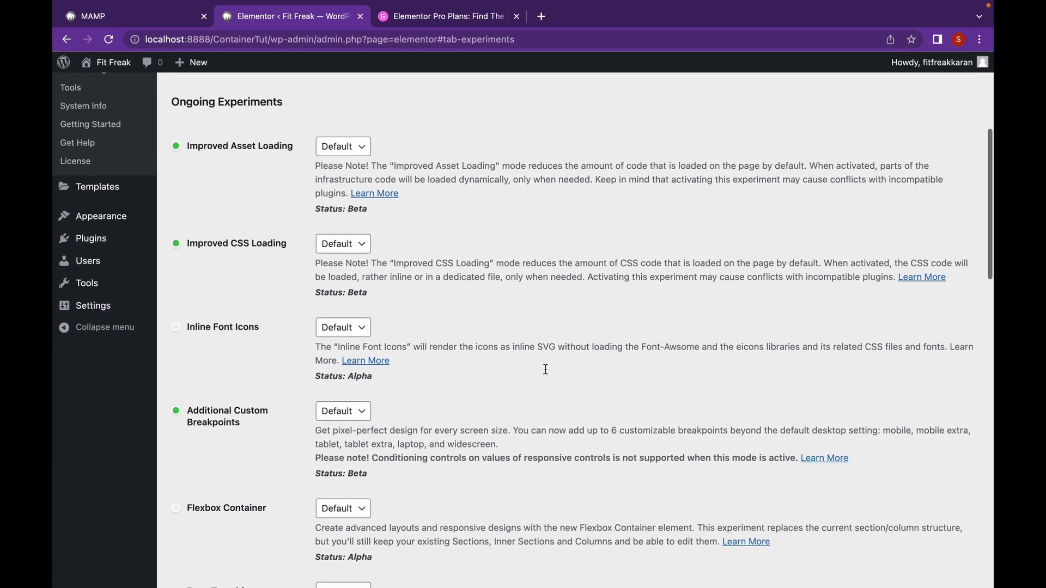
pyautogui.scroll(-2, 547, 374)
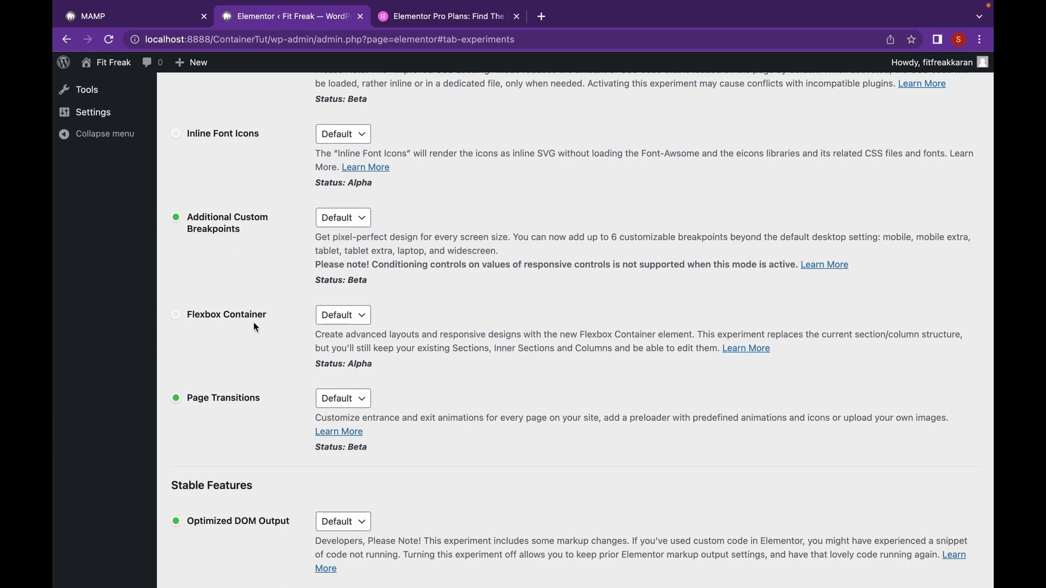
pyautogui.click(344, 318)
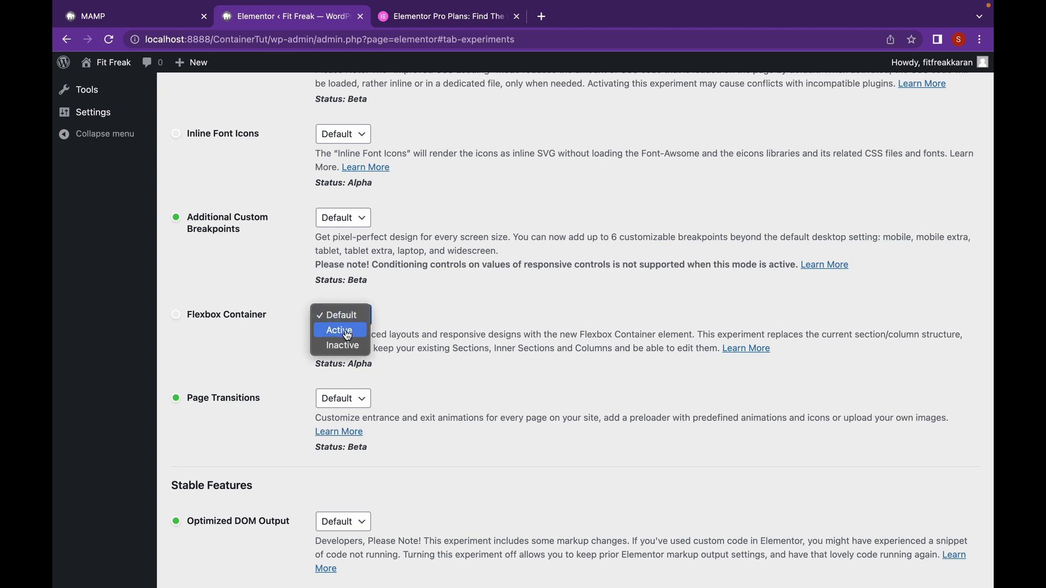
pyautogui.click(340, 331)
pyautogui.scroll(-15, 486, 425)
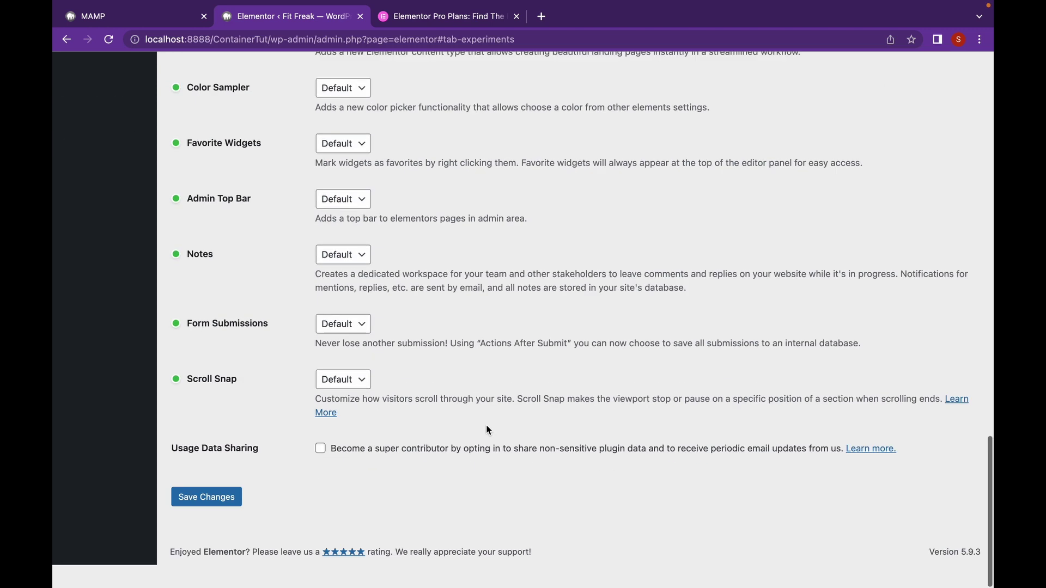
pyautogui.click(222, 522)
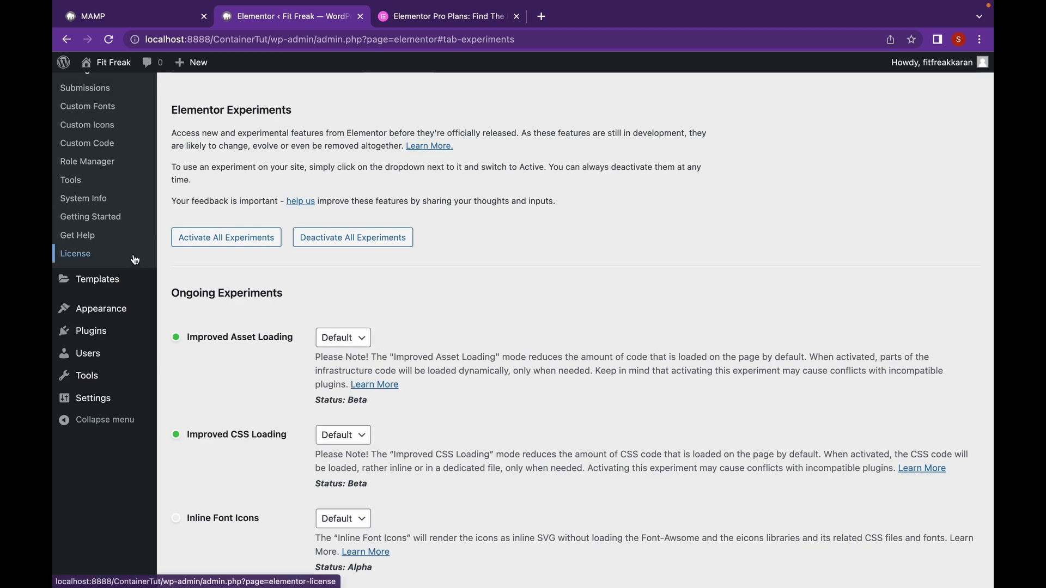
# Open Appearance > Menus and review Main Menu's Home, About, Testimonials, Contact items and Header location
pyautogui.scroll(4, 135, 260)
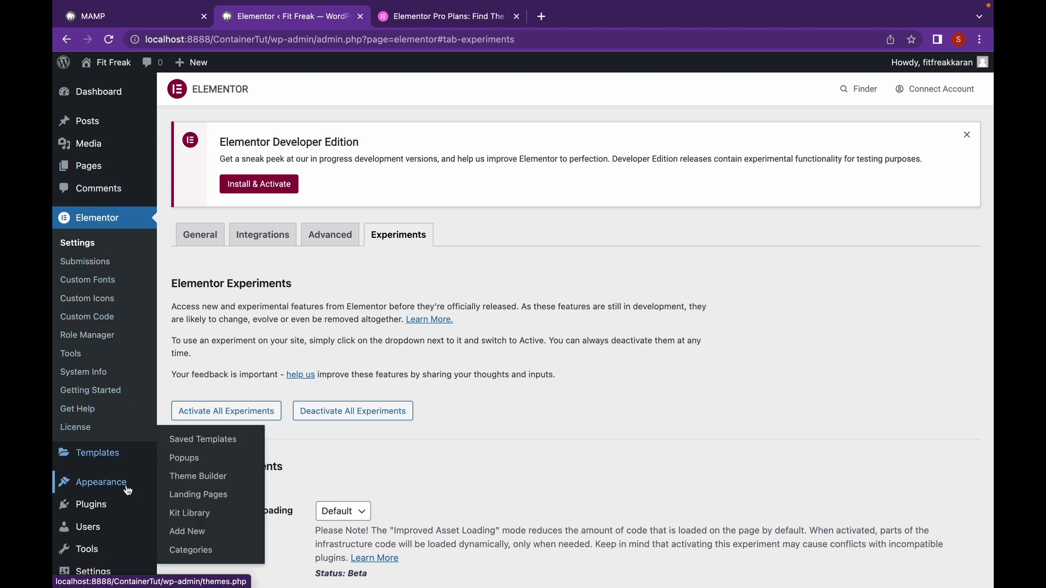
pyautogui.moveTo(133, 491)
pyautogui.click(181, 521)
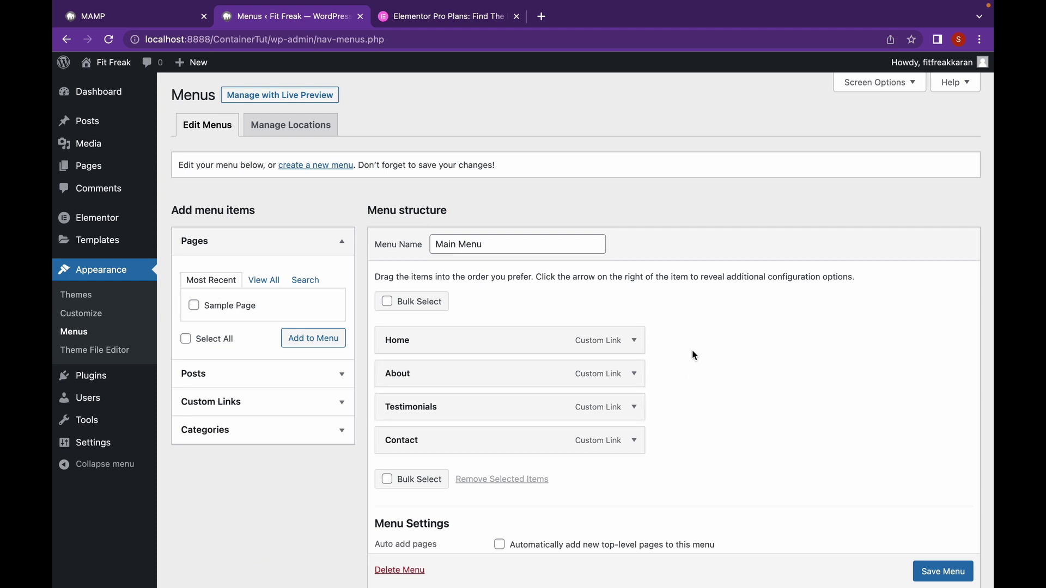
pyautogui.scroll(-2, 694, 355)
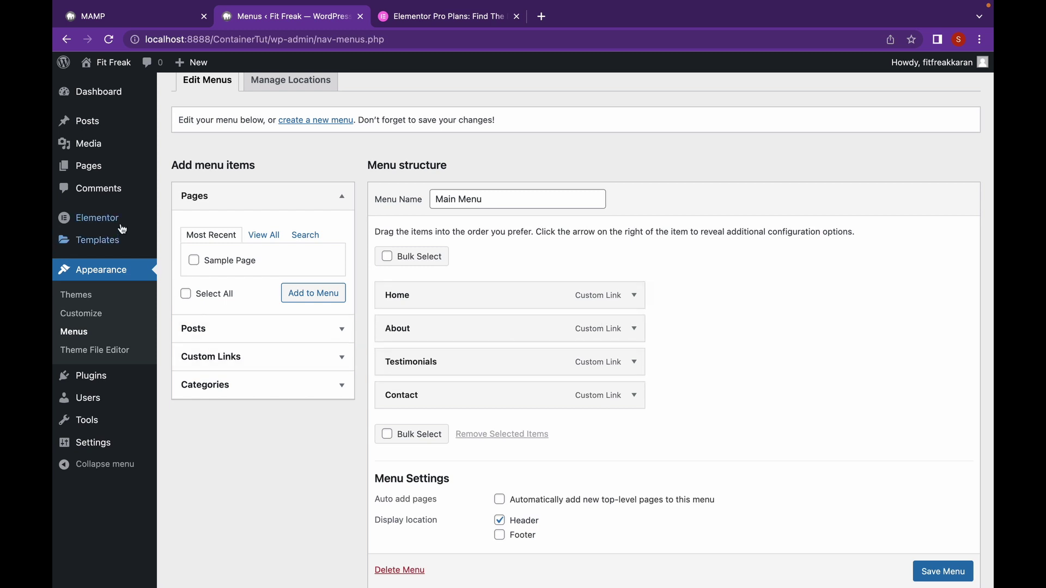
pyautogui.moveTo(121, 227)
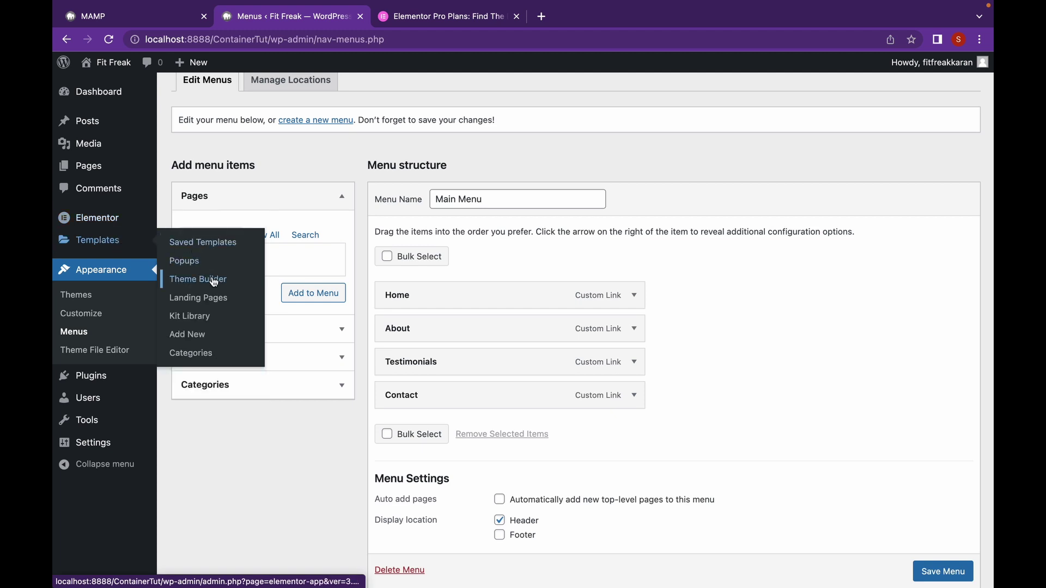
# In Theme Builder's Header section, add a new header template and close the library to start blank
pyautogui.click(198, 279)
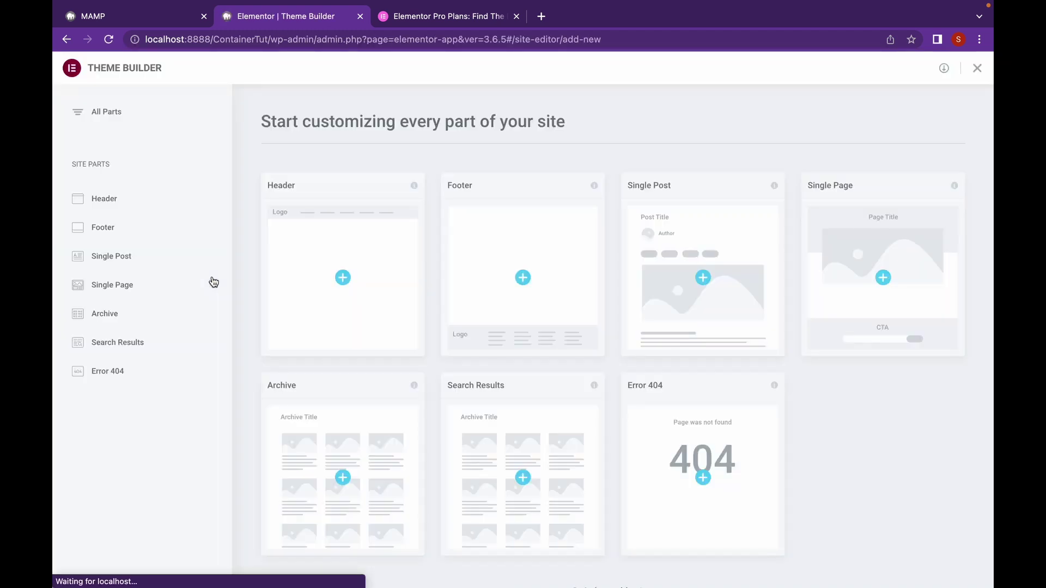
pyautogui.click(159, 208)
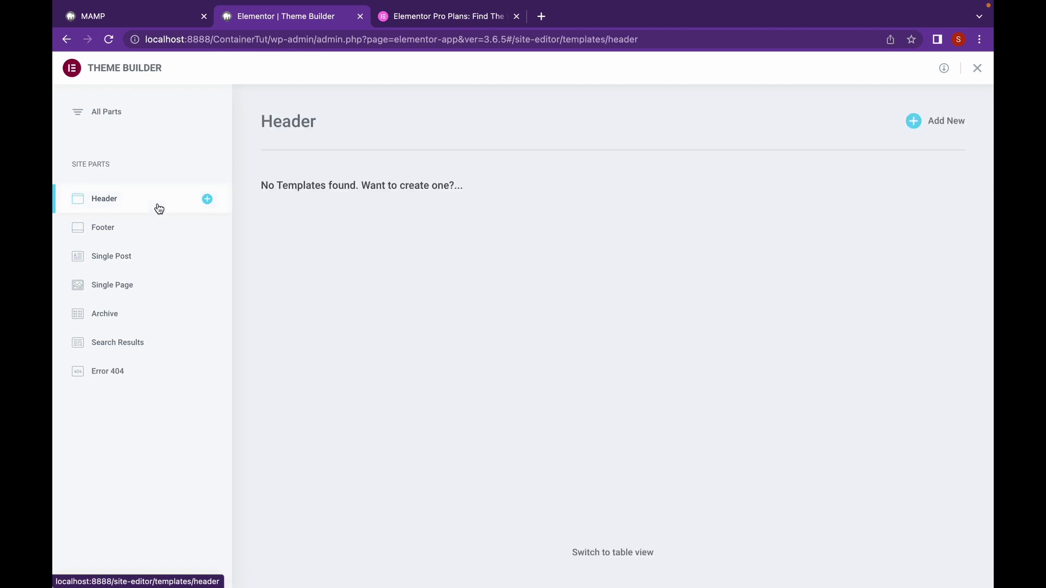
pyautogui.click(945, 123)
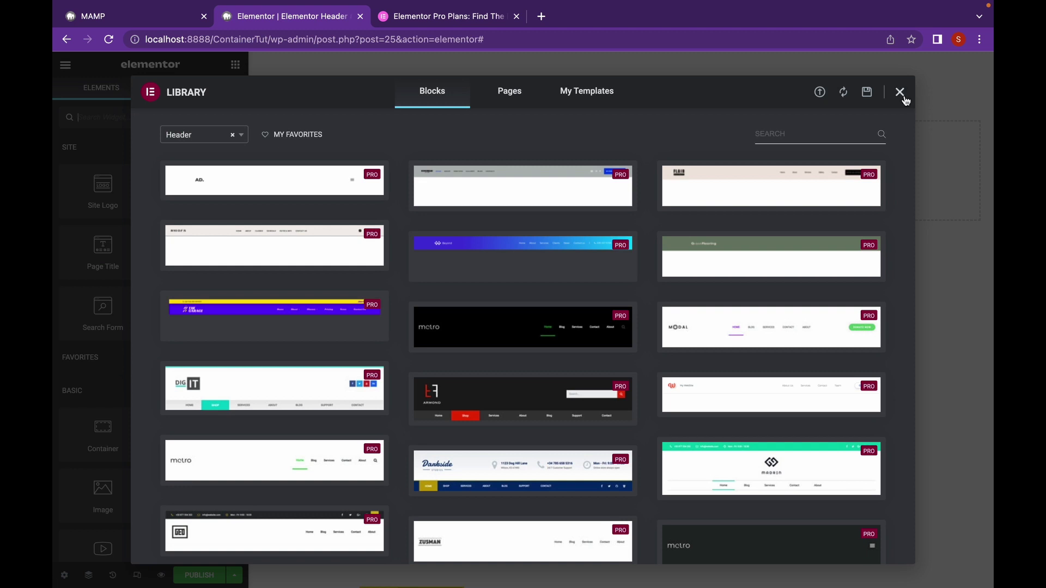
pyautogui.click(900, 92)
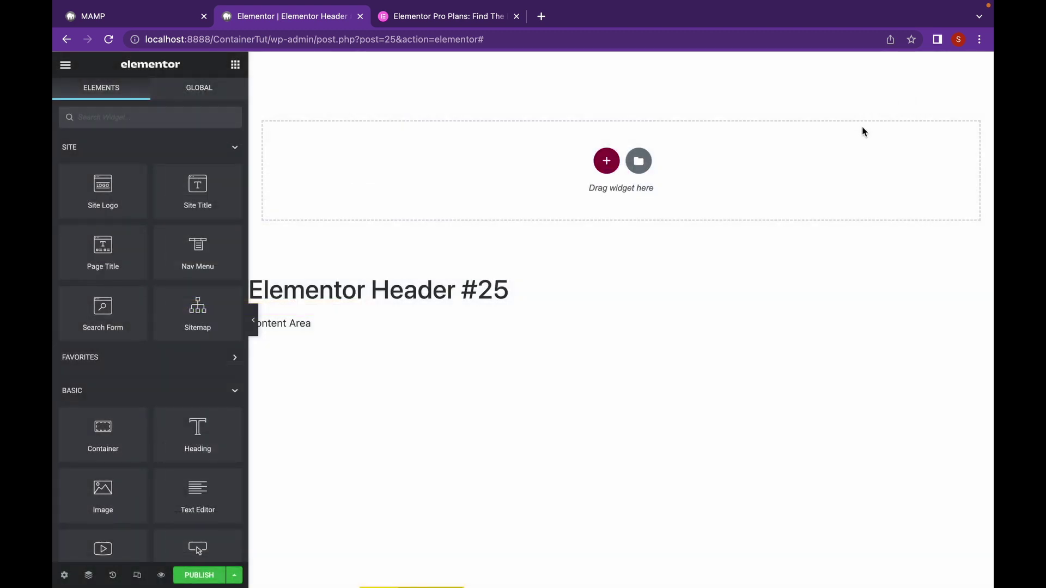
# Add a row-direction container to the header and drop the Site Logo widget into it
pyautogui.click(605, 160)
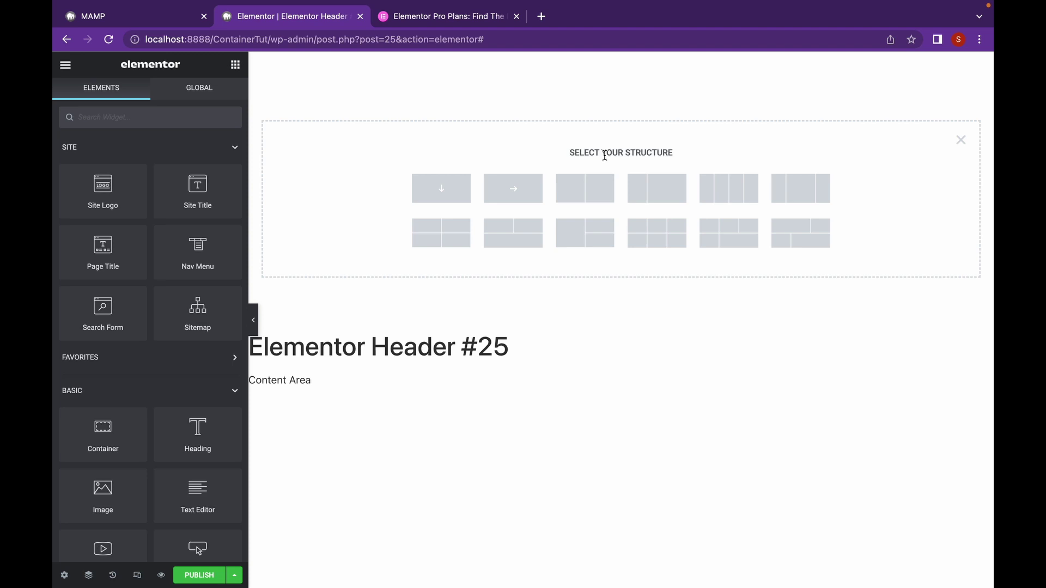
pyautogui.click(523, 199)
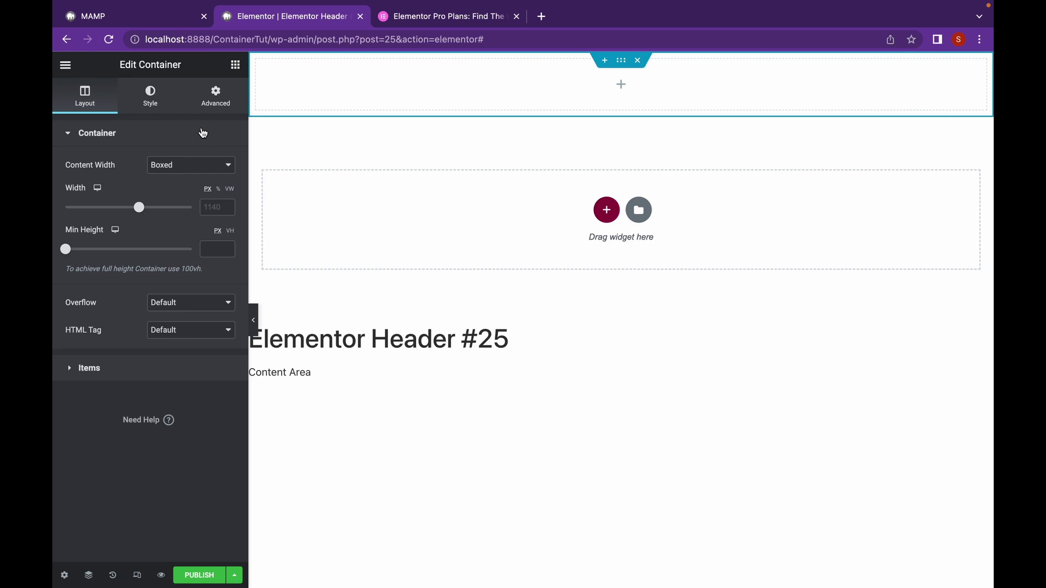
pyautogui.click(234, 64)
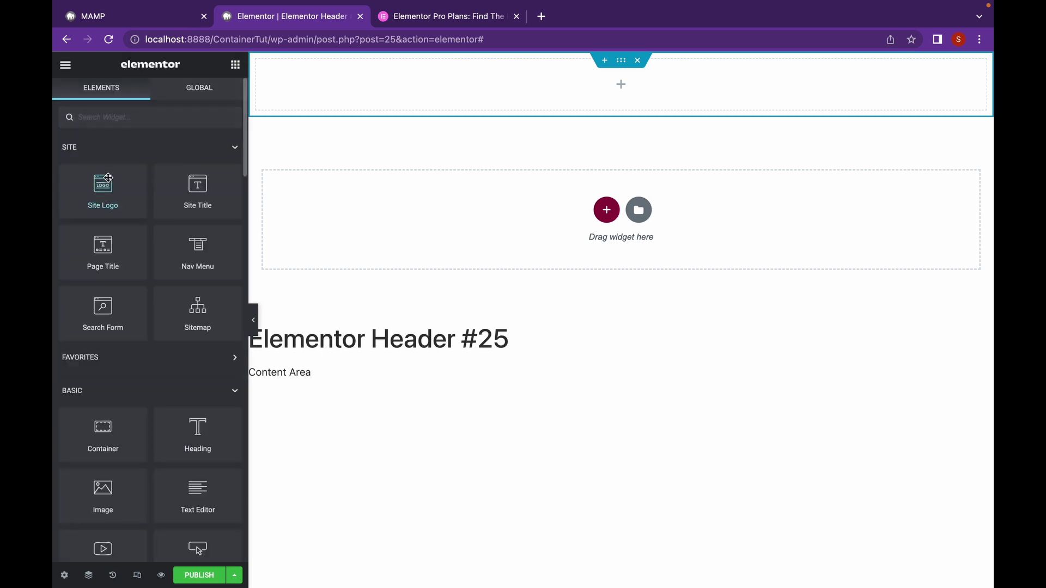
pyautogui.moveTo(99, 184); pyautogui.dragTo(620, 73)
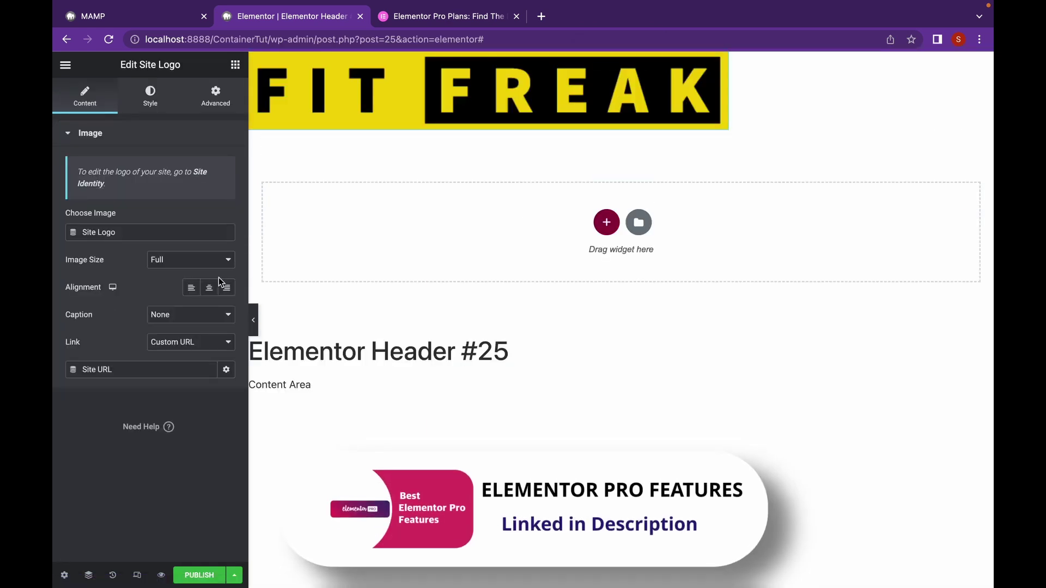
# Set the site logo's Image Size to Medium - 300 x 300
pyautogui.click(215, 260)
pyautogui.click(224, 177)
pyautogui.click(209, 262)
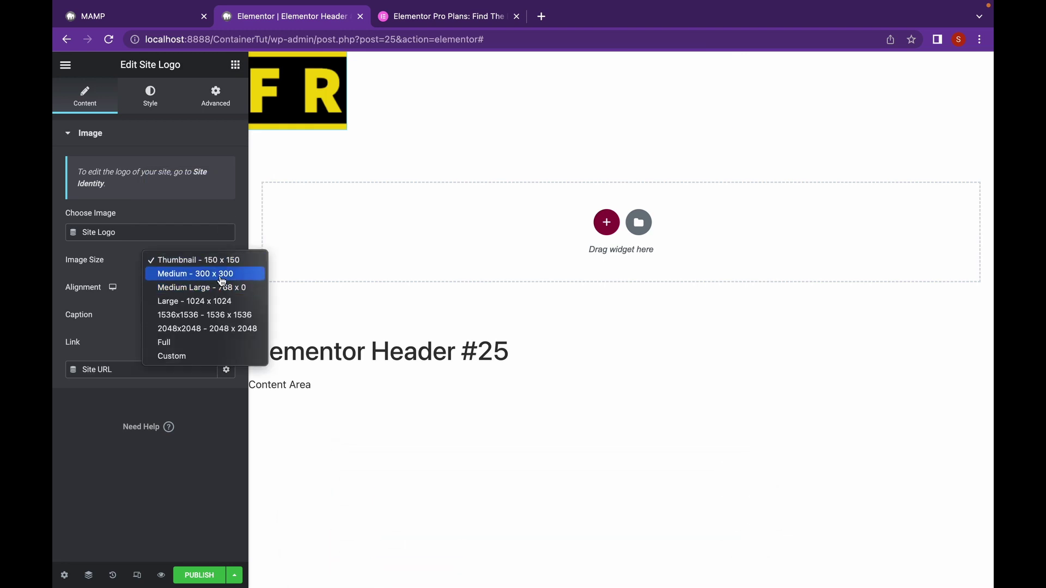
pyautogui.click(215, 273)
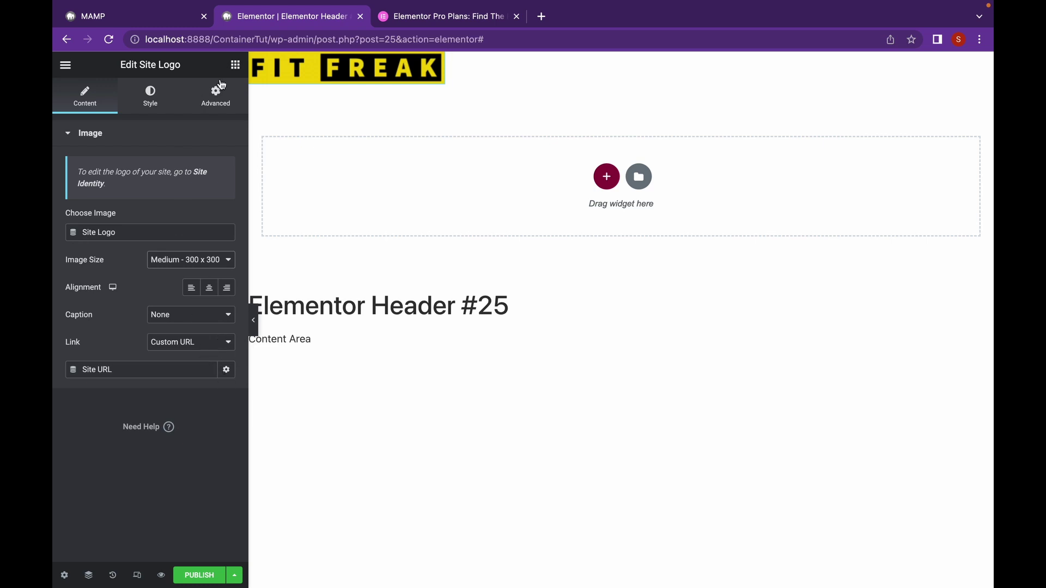
# Place the Nav Menu widget beside the FIT FREAK logo
pyautogui.click(236, 65)
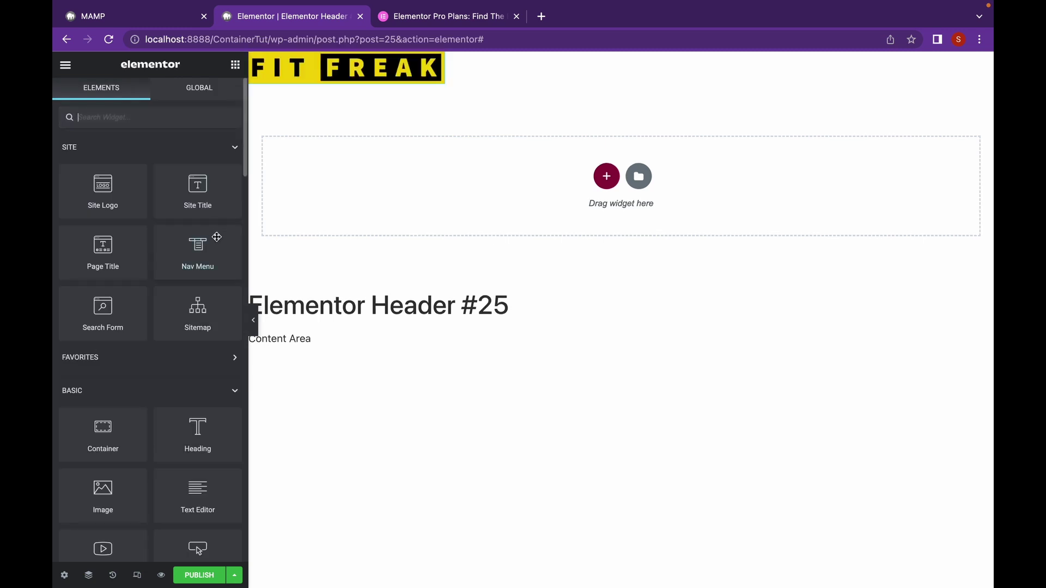
pyautogui.moveTo(197, 251); pyautogui.dragTo(562, 63)
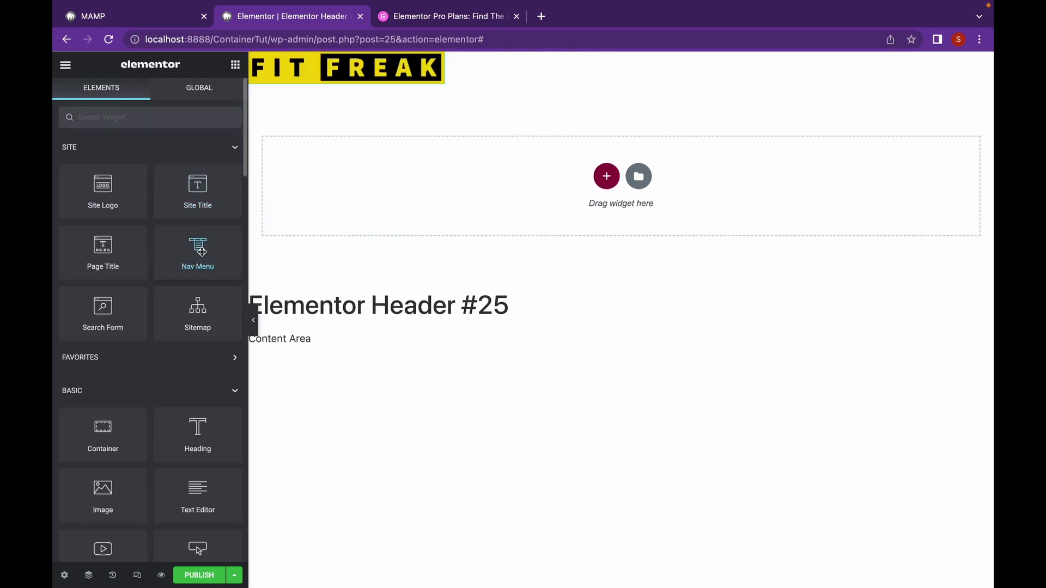
pyautogui.moveTo(198, 248); pyautogui.dragTo(444, 73)
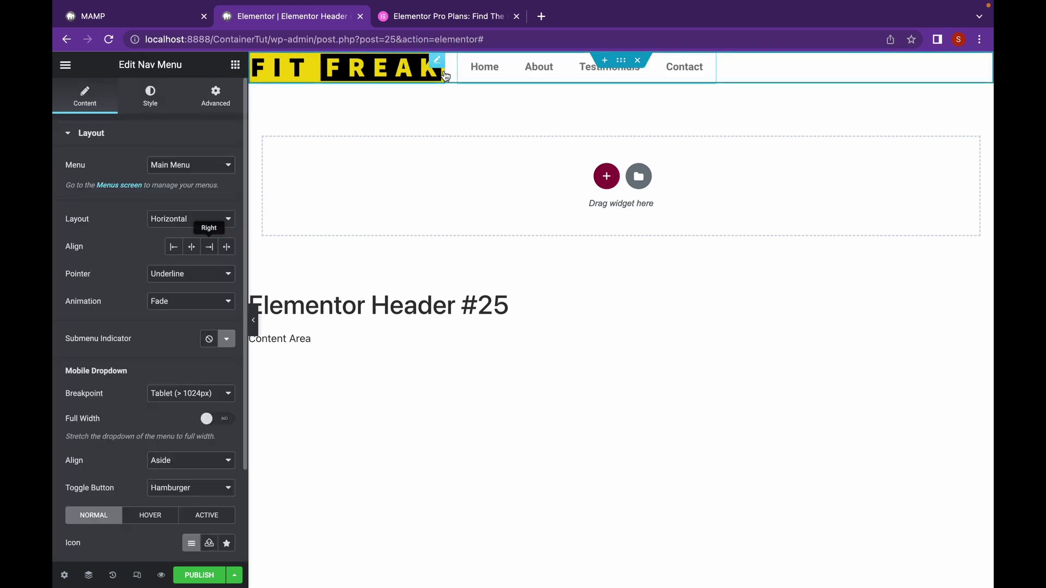
# Add a Button widget after the menu and change its text to 'Join Us'
pyautogui.click(235, 65)
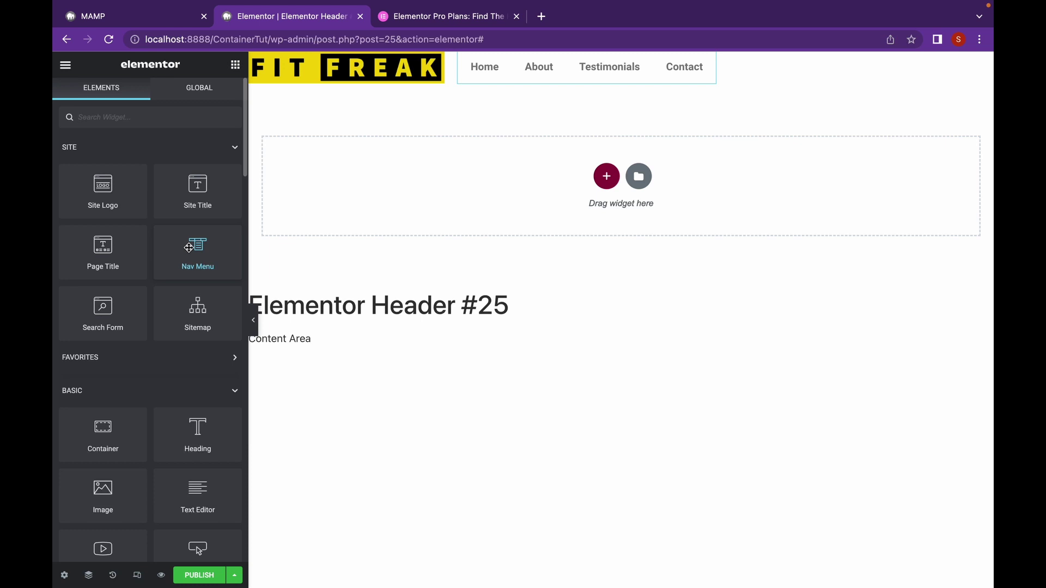
pyautogui.scroll(-5, 180, 338)
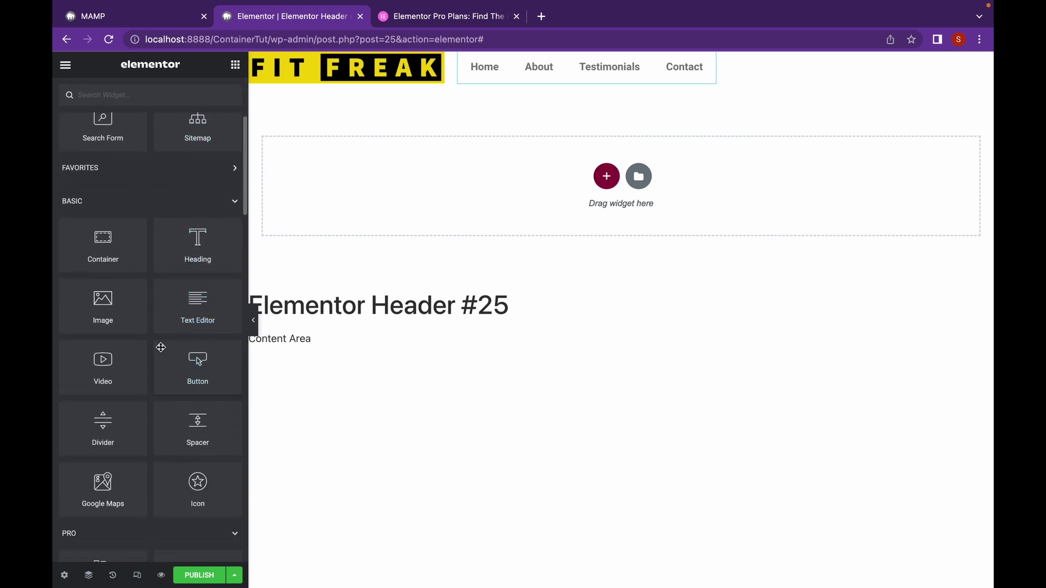
pyautogui.moveTo(177, 358); pyautogui.dragTo(714, 63)
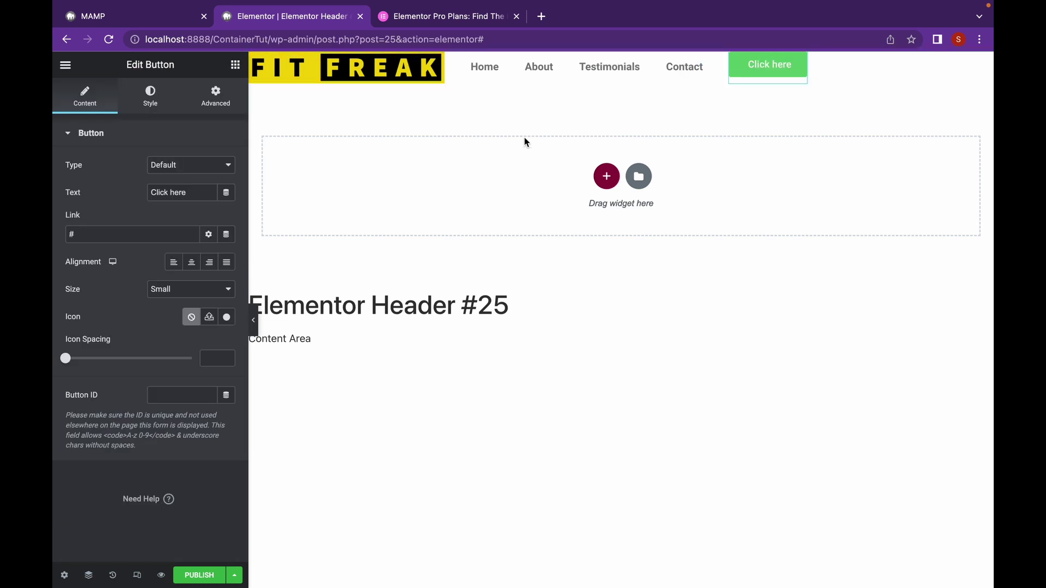
pyautogui.tripleClick(169, 191)
pyautogui.write('Join Us')
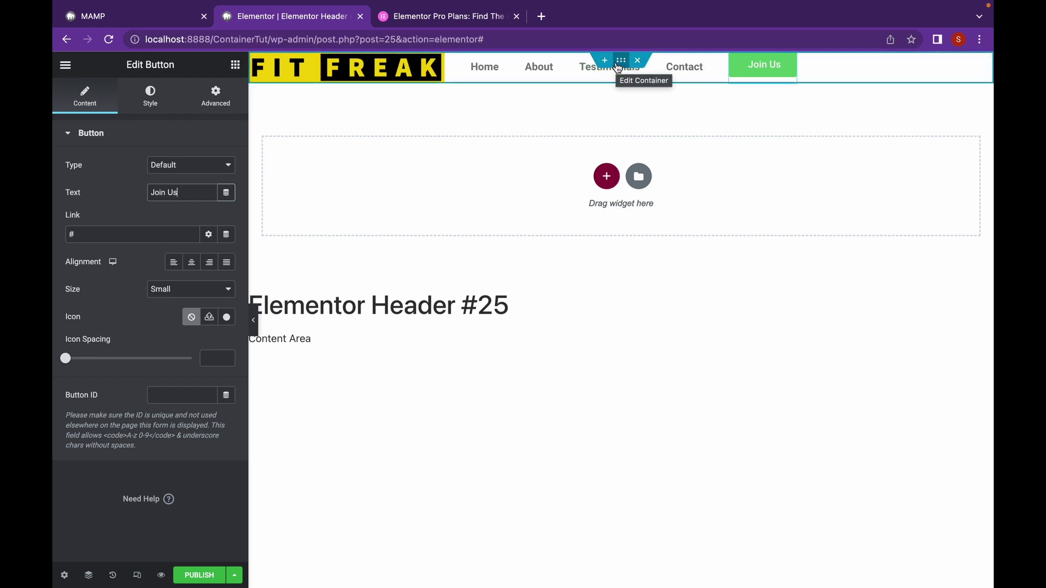
# Rename the header container to 'Parent Container' in the Navigator, then expand its Items settings
pyautogui.rightClick(617, 67)
pyautogui.click(656, 228)
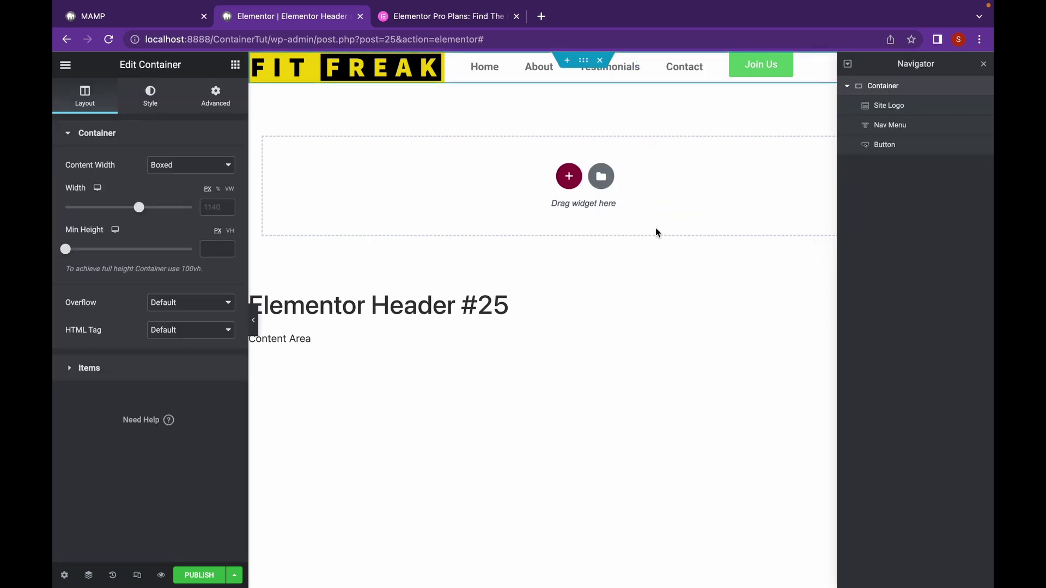
pyautogui.doubleClick(885, 86)
pyautogui.write('Par')
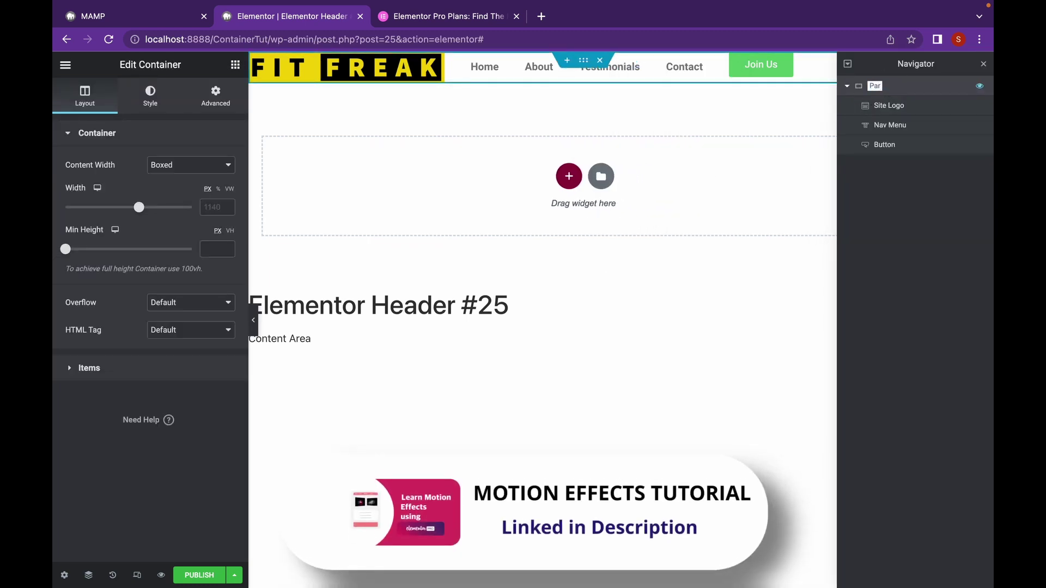
pyautogui.write('ent Container')
pyautogui.press('Return')
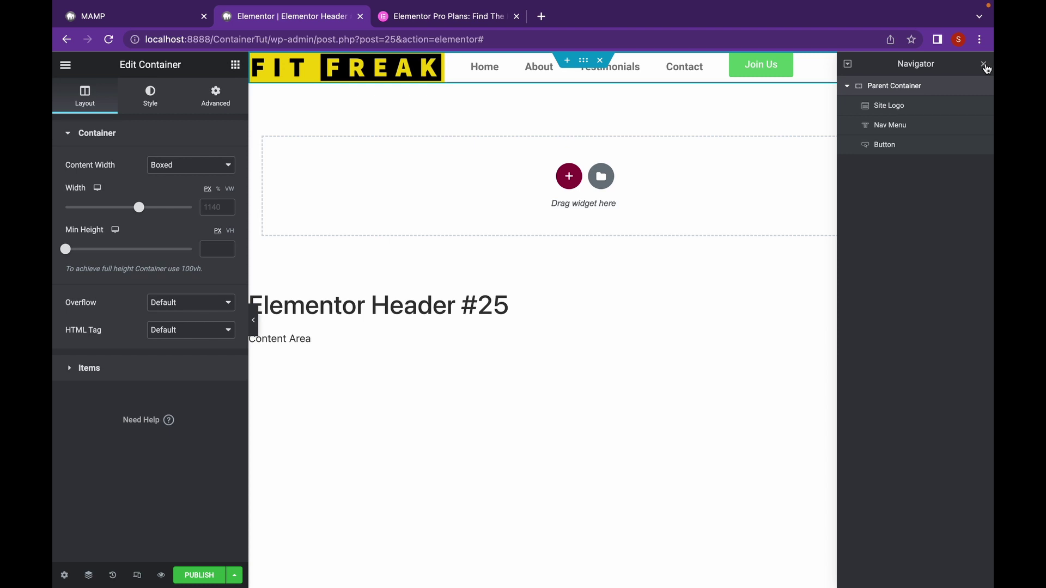
pyautogui.click(984, 64)
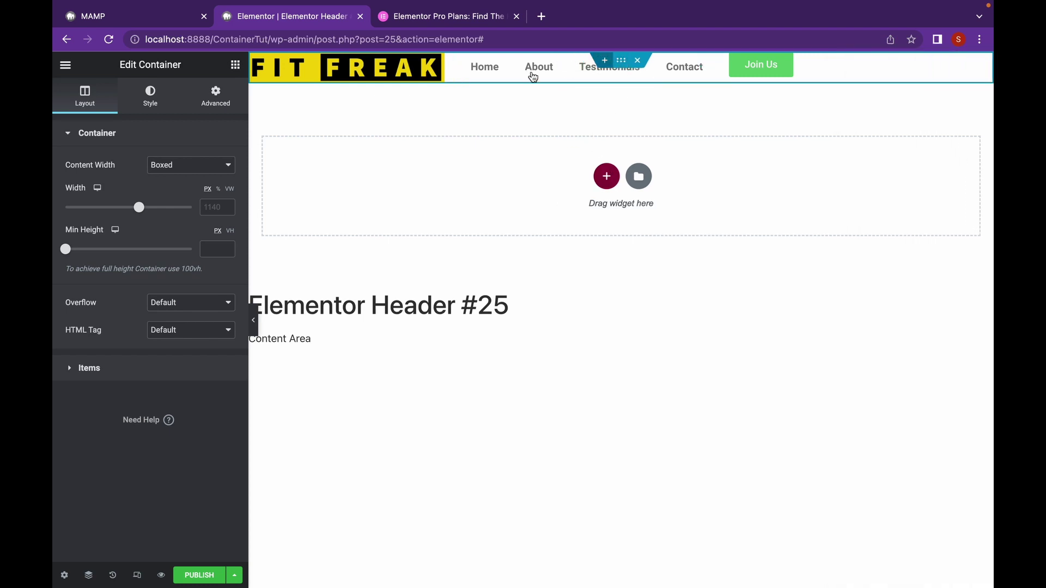
pyautogui.click(168, 379)
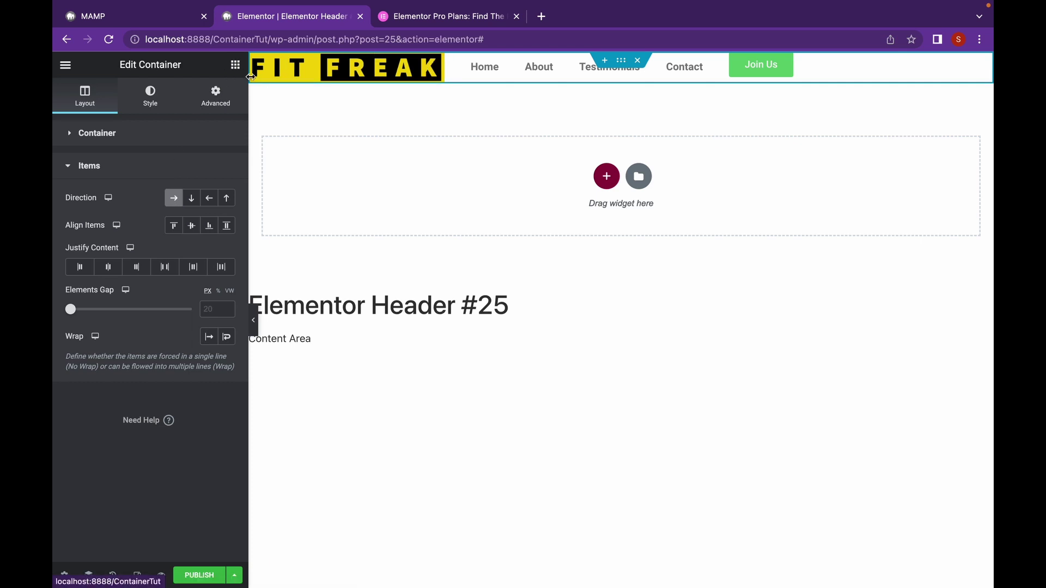
# Give the site logo and nav menu 10 px Advanced padding on all sides
pyautogui.click(267, 78)
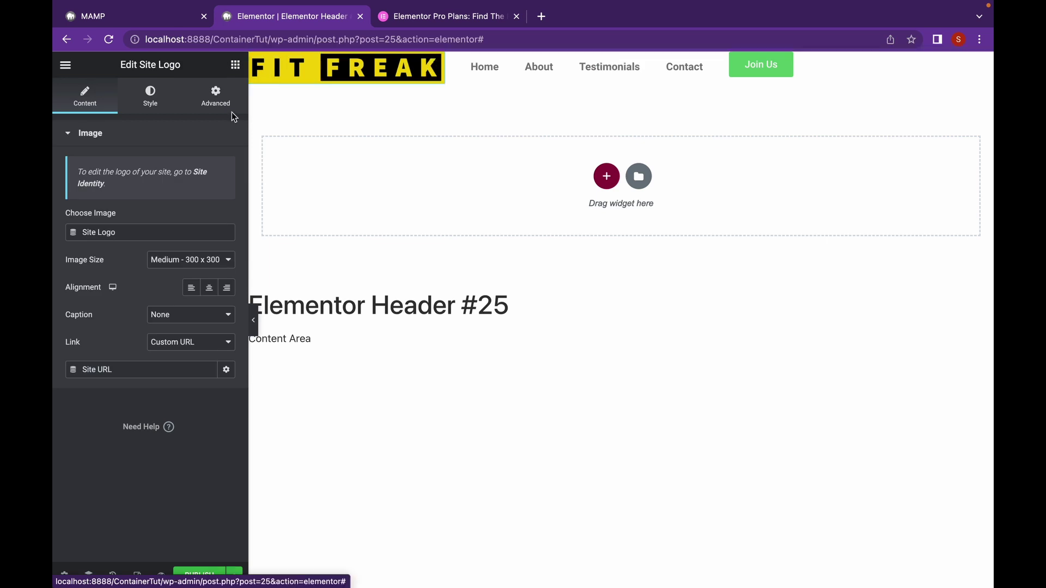
pyautogui.click(215, 90)
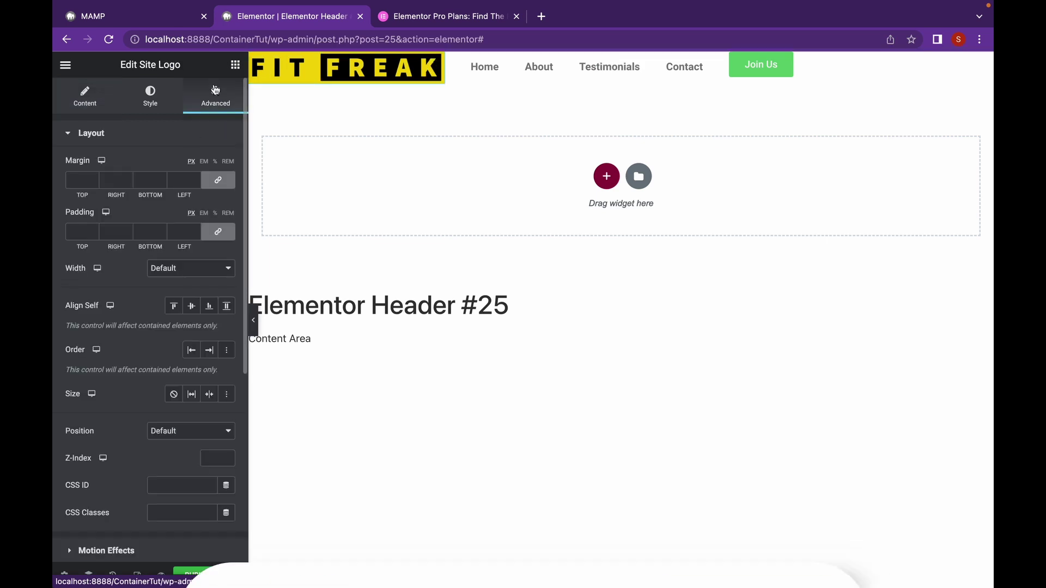
pyautogui.click(72, 227)
pyautogui.write('10')
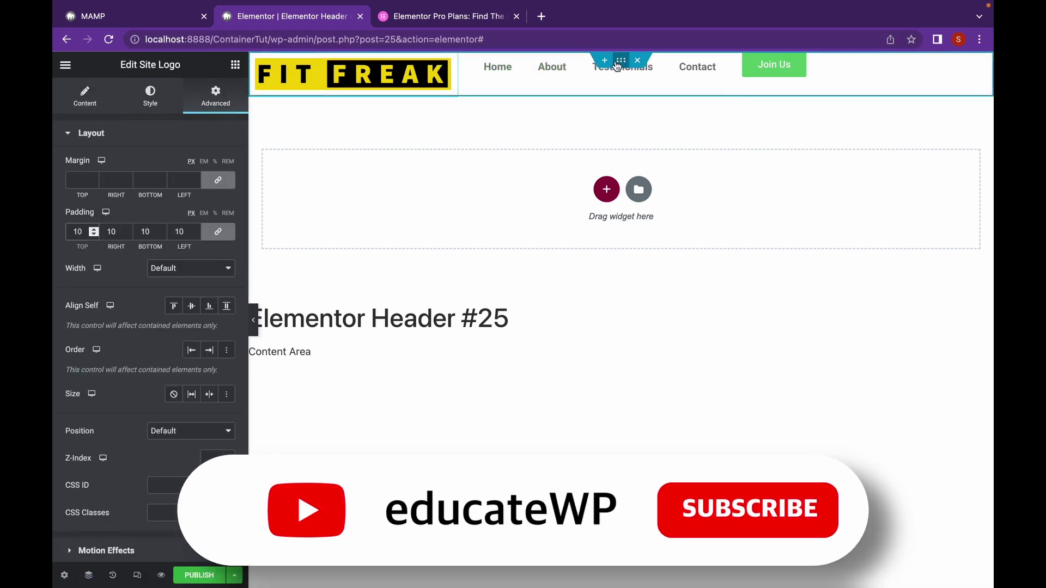
pyautogui.click(613, 87)
pyautogui.click(216, 89)
pyautogui.click(76, 231)
pyautogui.write('10')
# Give the Join Us button 10 px padding, unlinked, with top padding set to 15
pyautogui.click(787, 65)
pyautogui.click(216, 96)
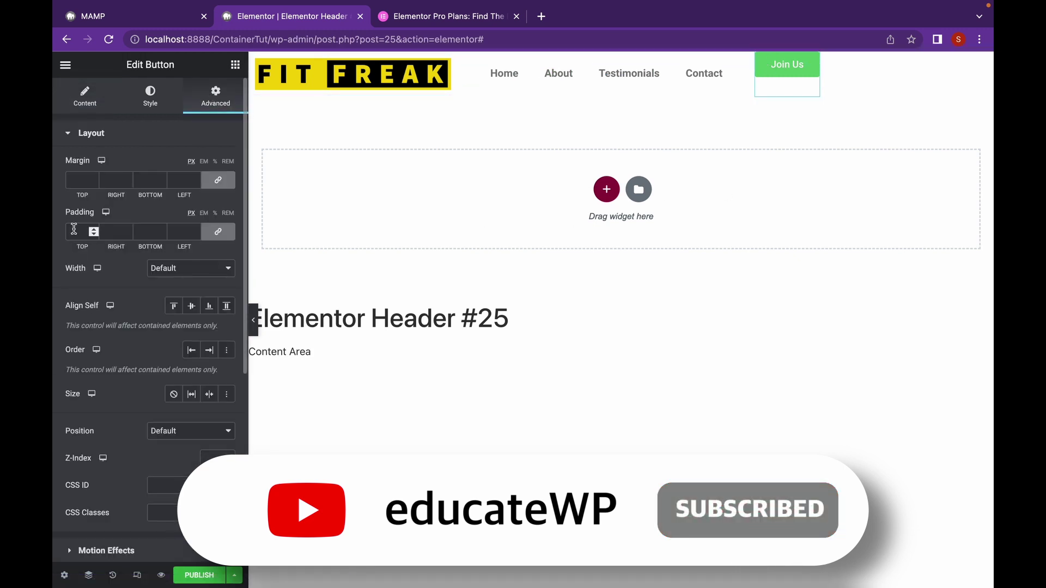
pyautogui.click(76, 232)
pyautogui.write('10')
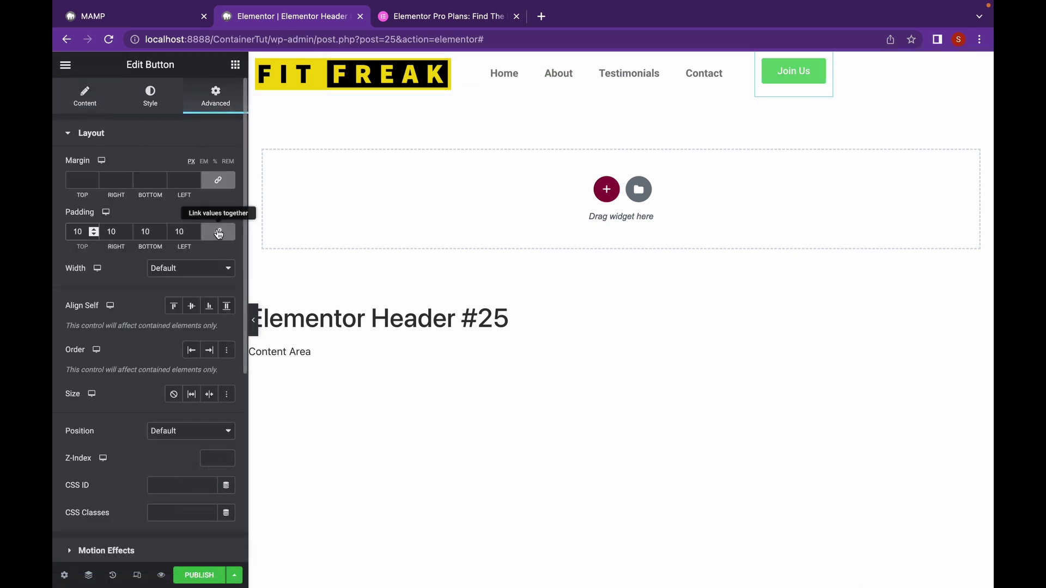
pyautogui.click(218, 232)
pyautogui.doubleClick(83, 232)
pyautogui.write('20')
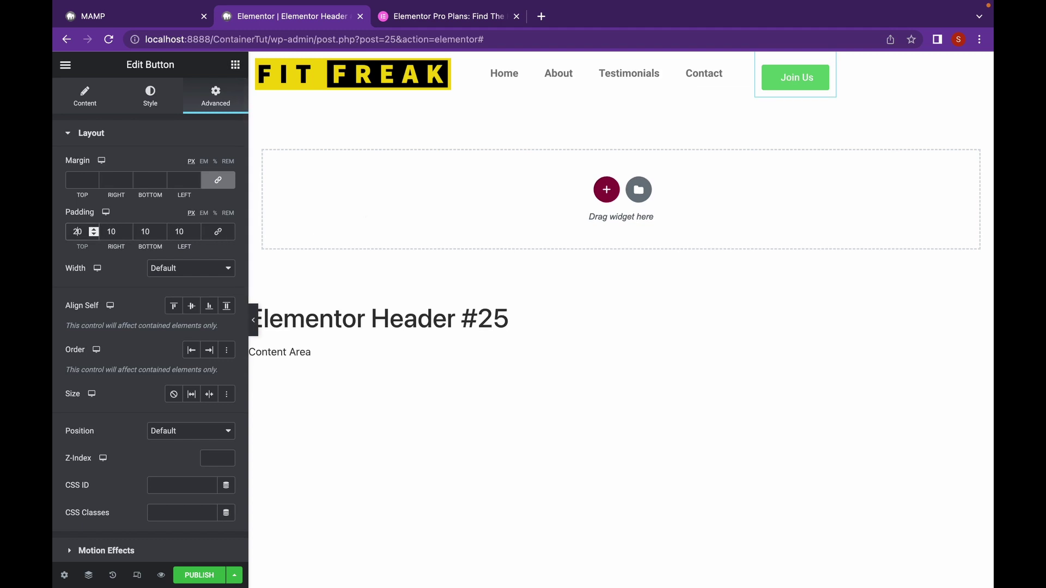
pyautogui.press('BackSpace')
pyautogui.write('15')
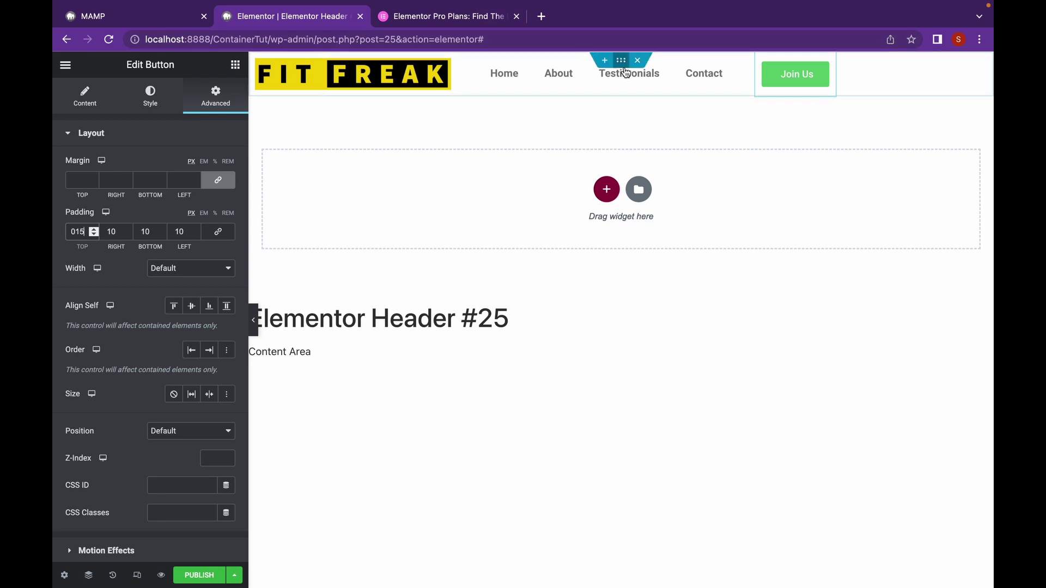
# With the header container selected, try the Align Items options and settle on Center
pyautogui.click(621, 60)
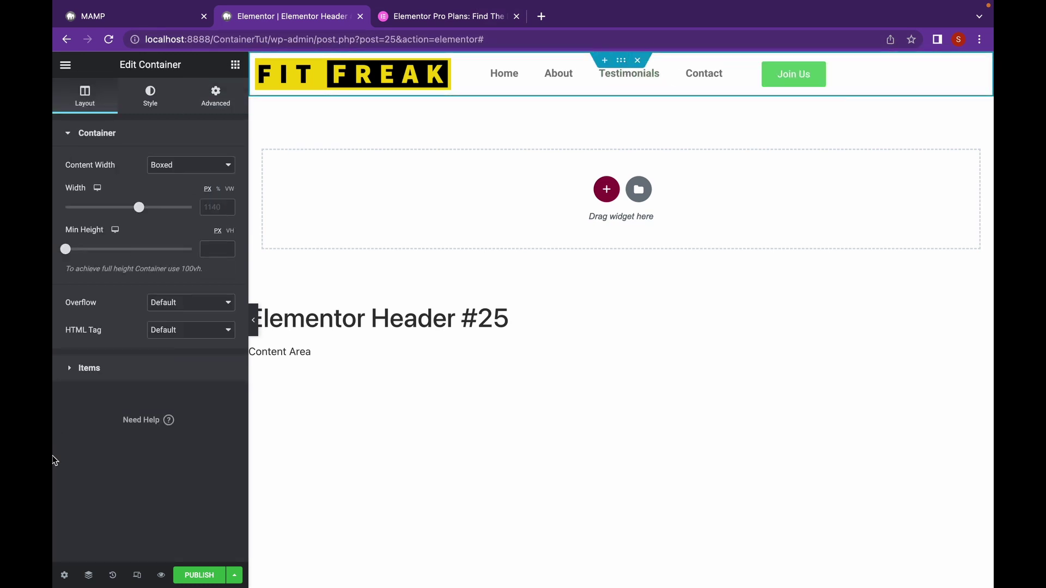
pyautogui.click(91, 370)
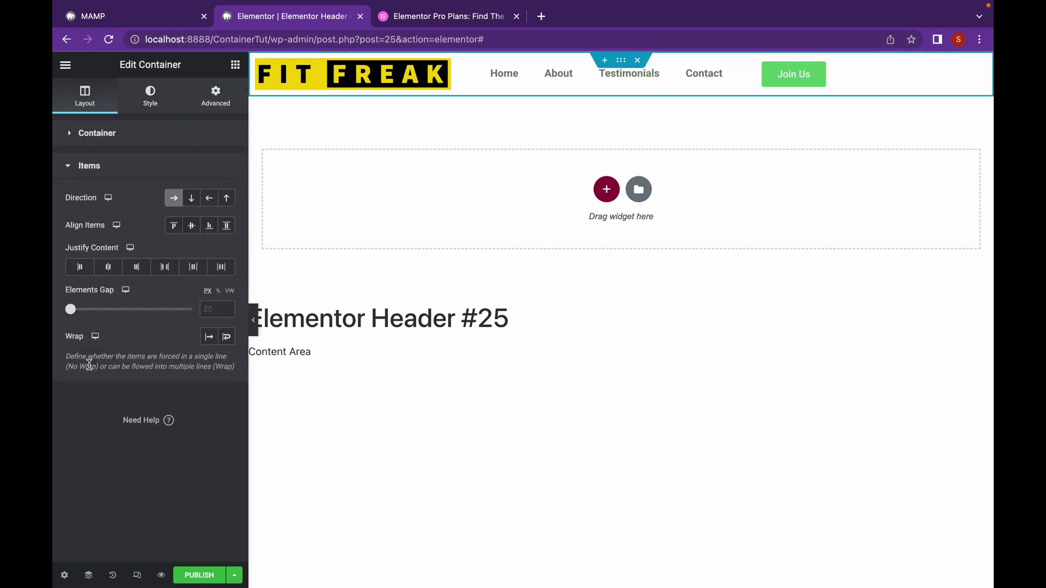
pyautogui.click(195, 228)
pyautogui.click(208, 229)
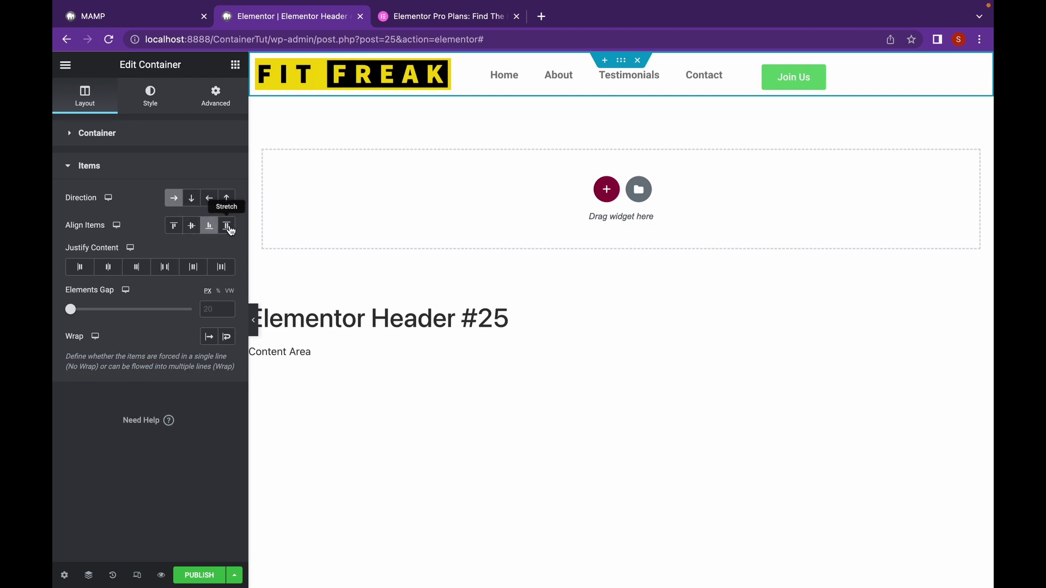
pyautogui.click(226, 226)
pyautogui.click(202, 229)
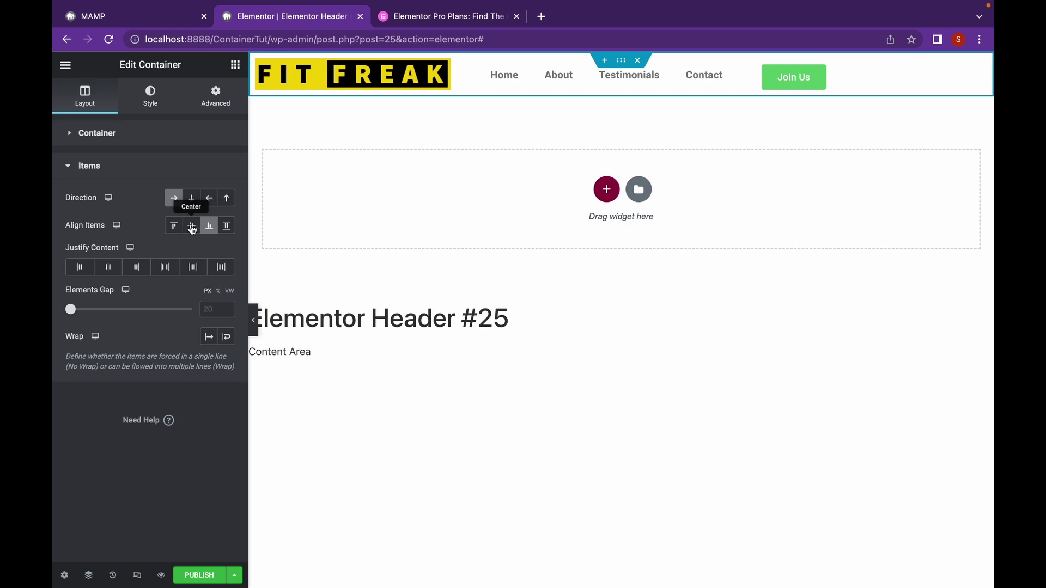
pyautogui.click(192, 227)
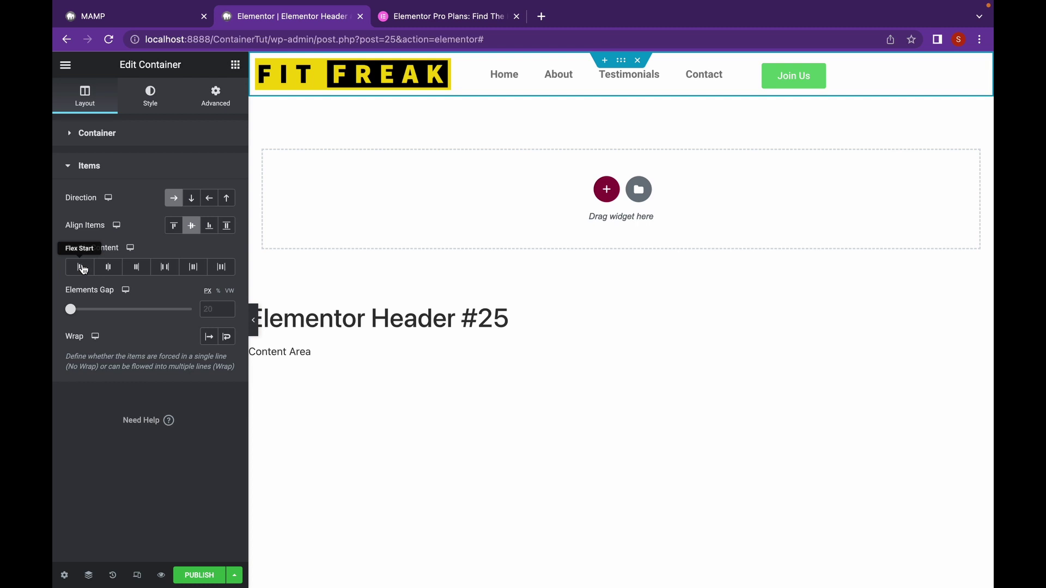
# Try the container's Justify Content options and finish on Space Evenly
pyautogui.click(104, 268)
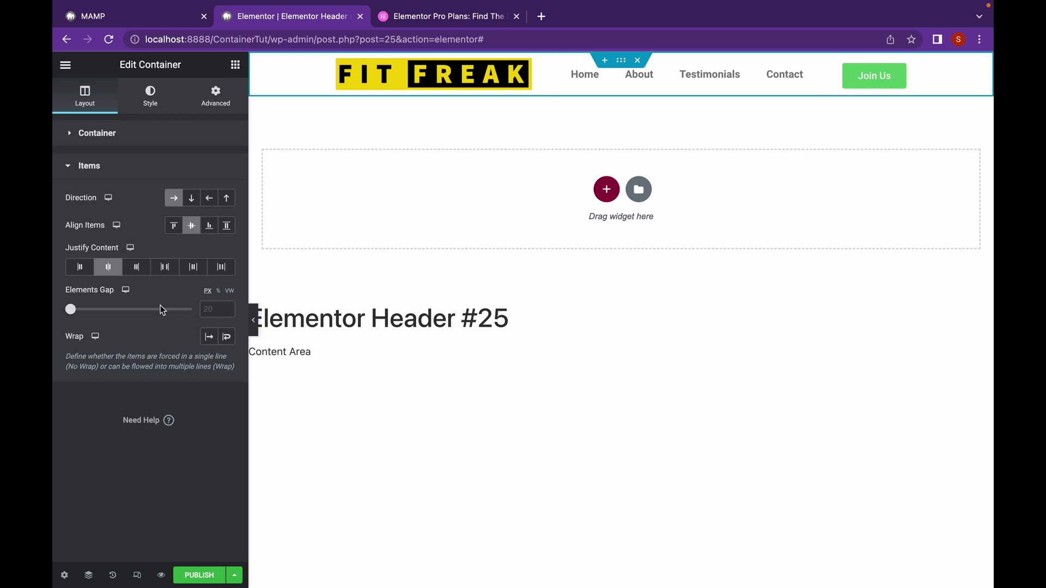
pyautogui.click(151, 270)
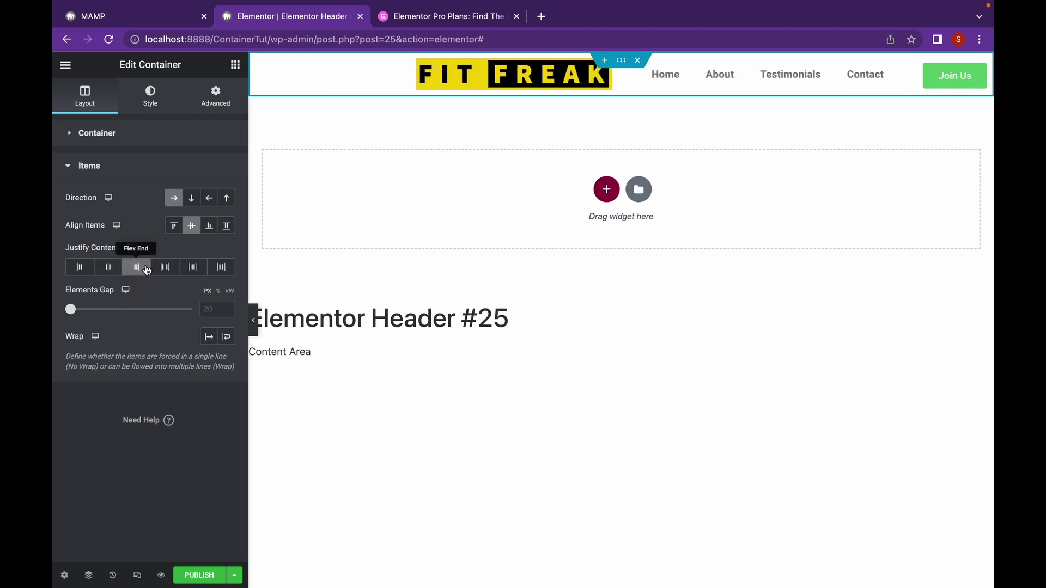
pyautogui.click(171, 270)
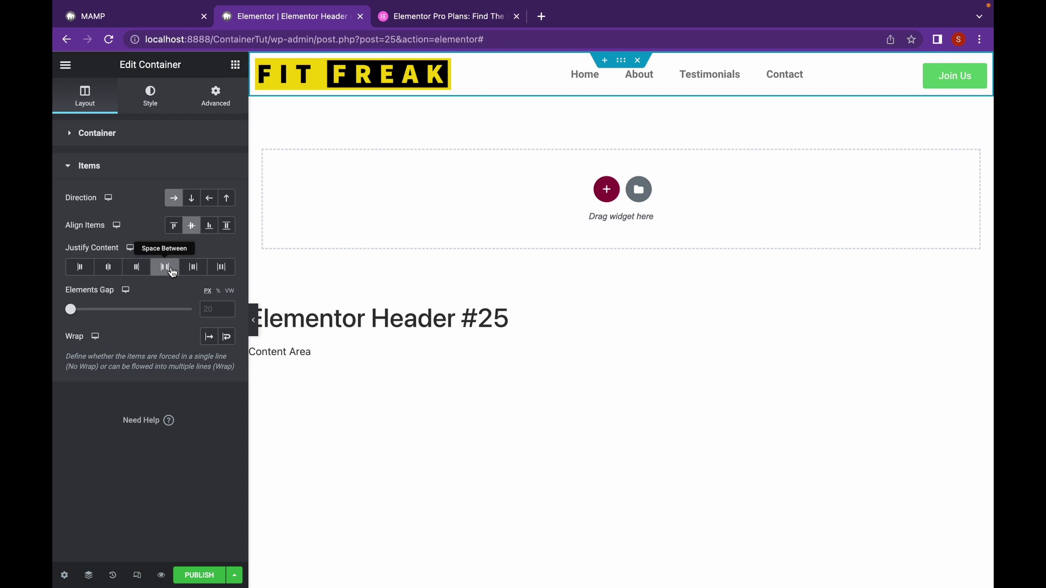
pyautogui.click(201, 272)
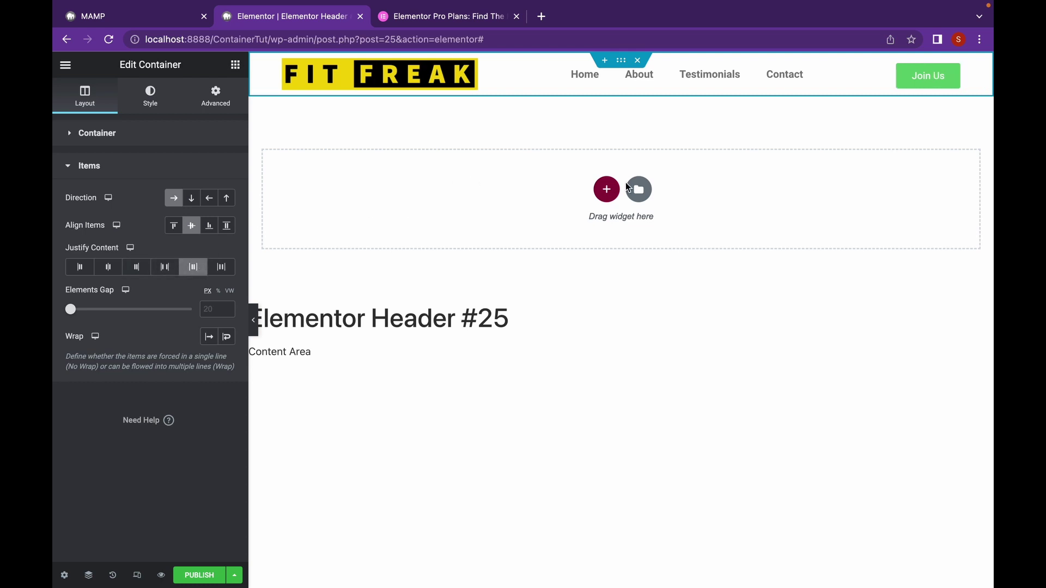
pyautogui.click(231, 266)
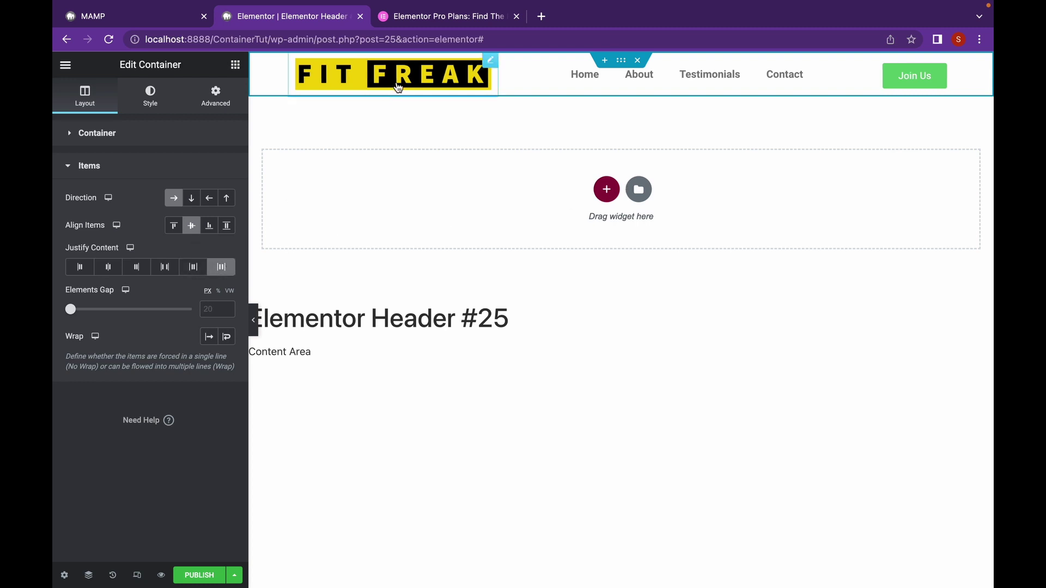
# Drag the FIT FREAK logo's Style width down to 67% and preview the header
pyautogui.click(435, 90)
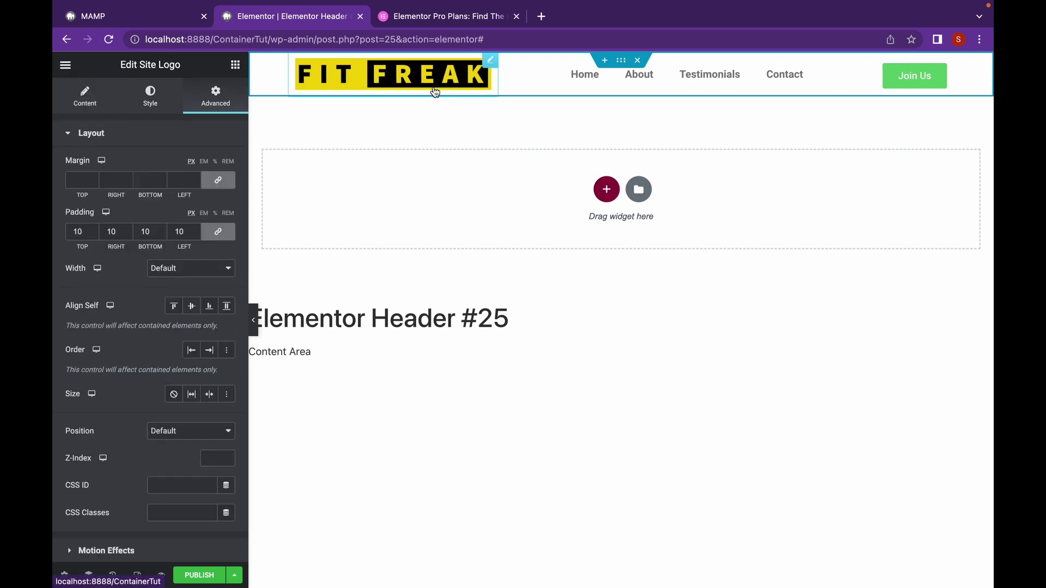
pyautogui.click(86, 101)
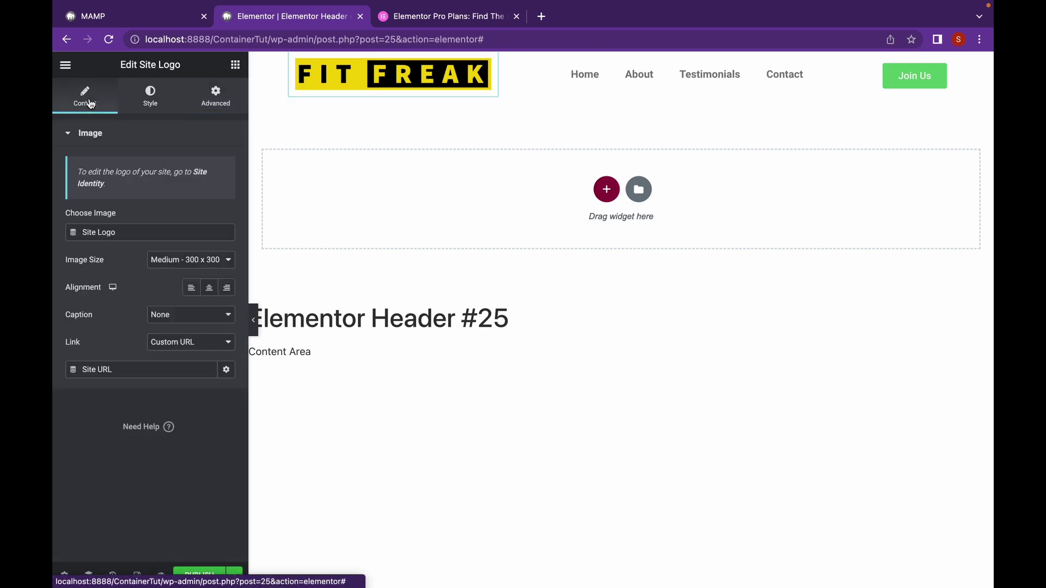
pyautogui.click(133, 102)
pyautogui.click(65, 181)
pyautogui.moveTo(65, 183); pyautogui.dragTo(148, 202)
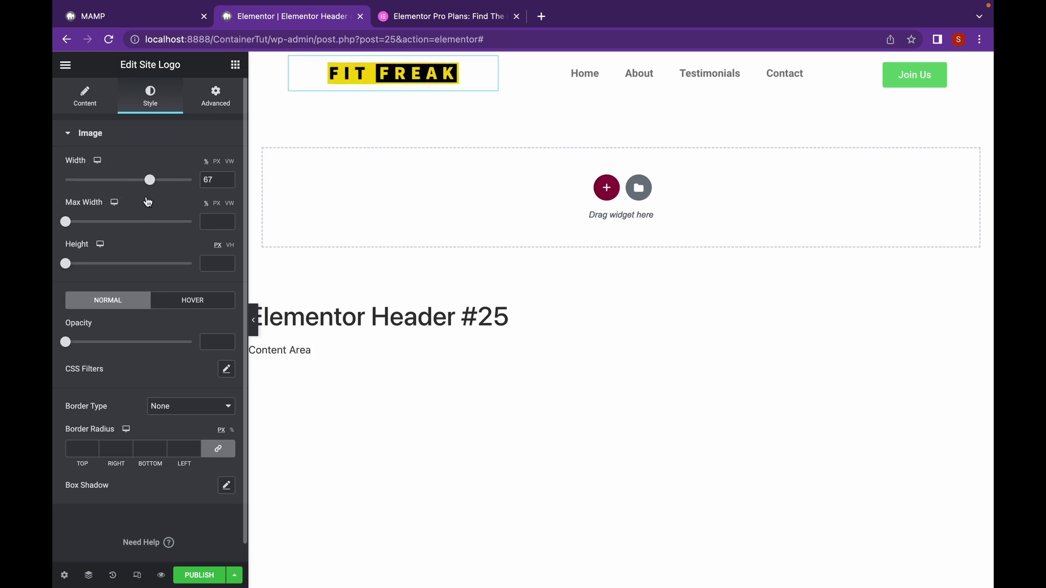
pyautogui.click(254, 320)
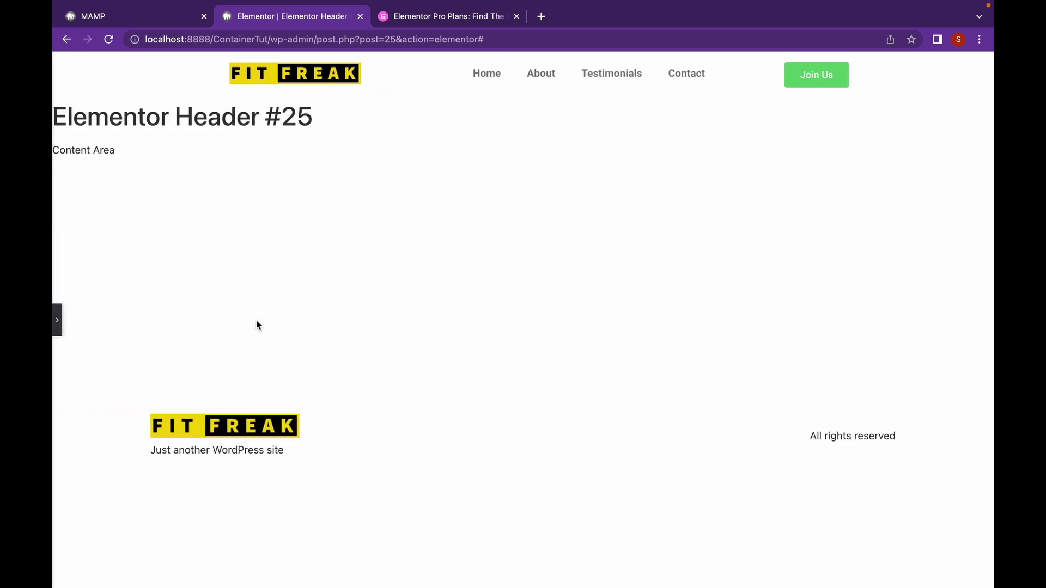
pyautogui.click(58, 318)
pyautogui.click(523, 85)
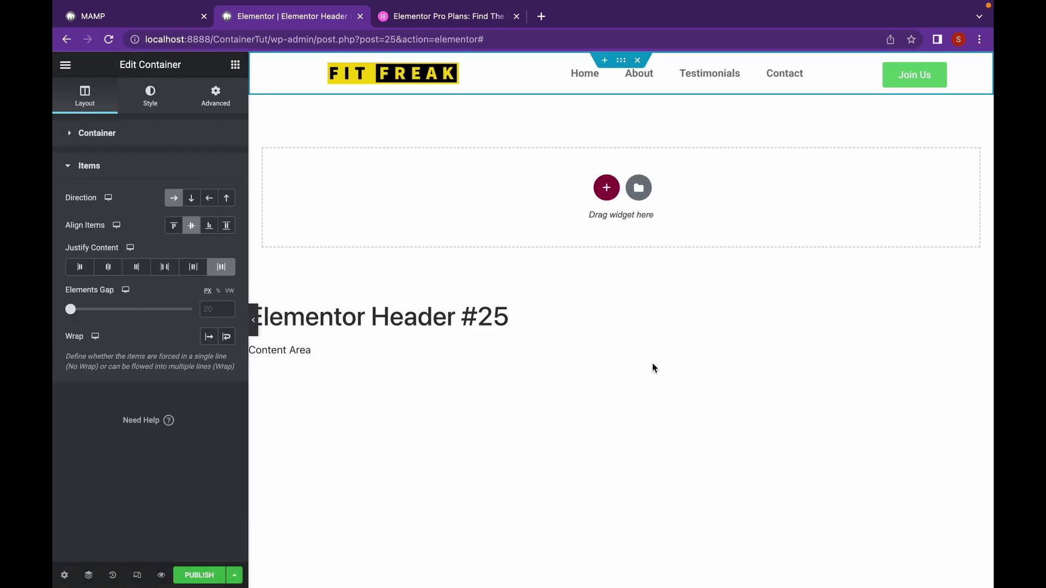
# Switch to Mobile preview and set the header container to Row direction with No Wrap
pyautogui.click(137, 577)
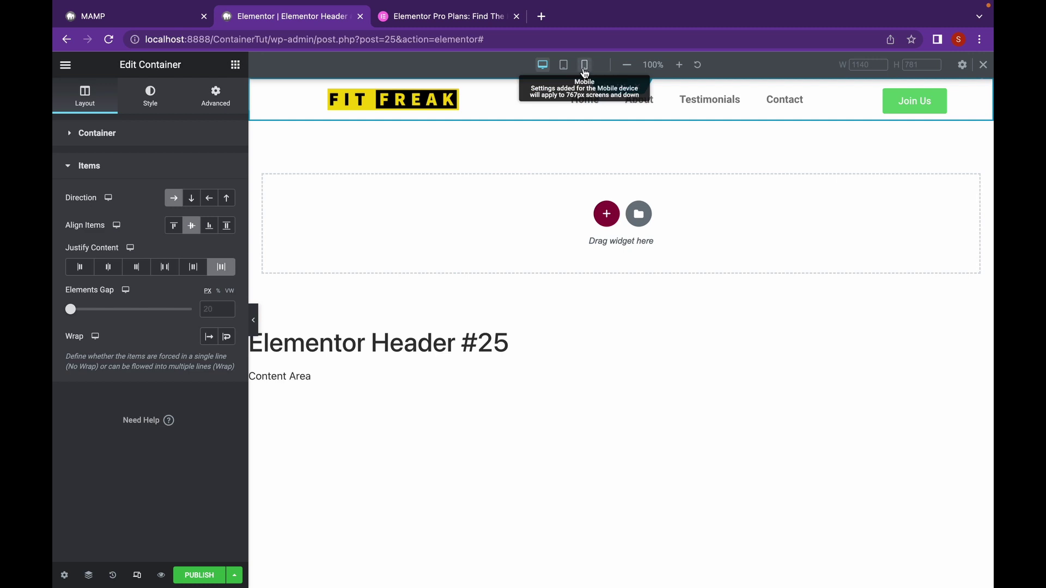
pyautogui.click(584, 69)
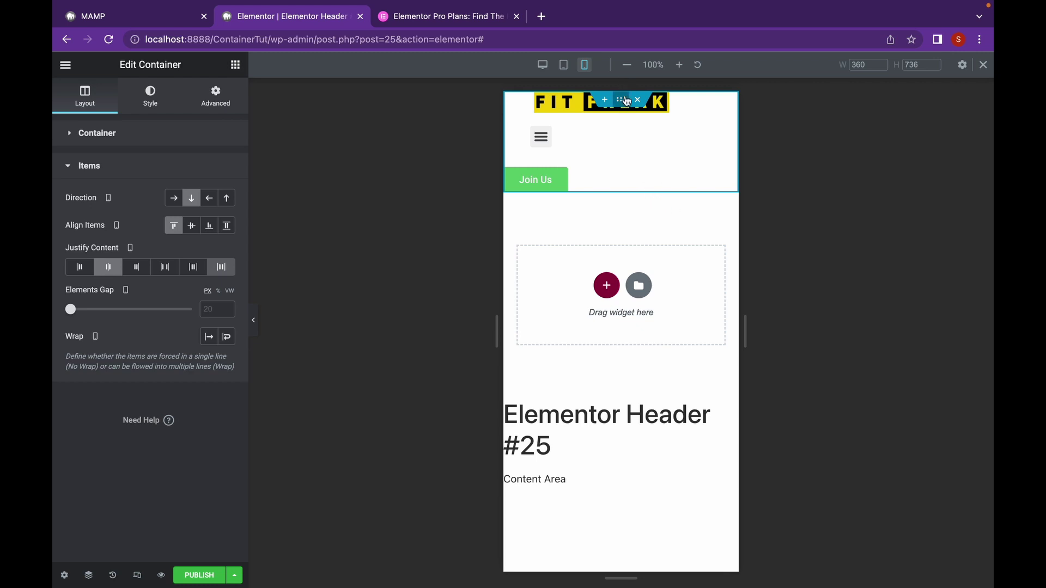
pyautogui.click(172, 228)
pyautogui.click(174, 200)
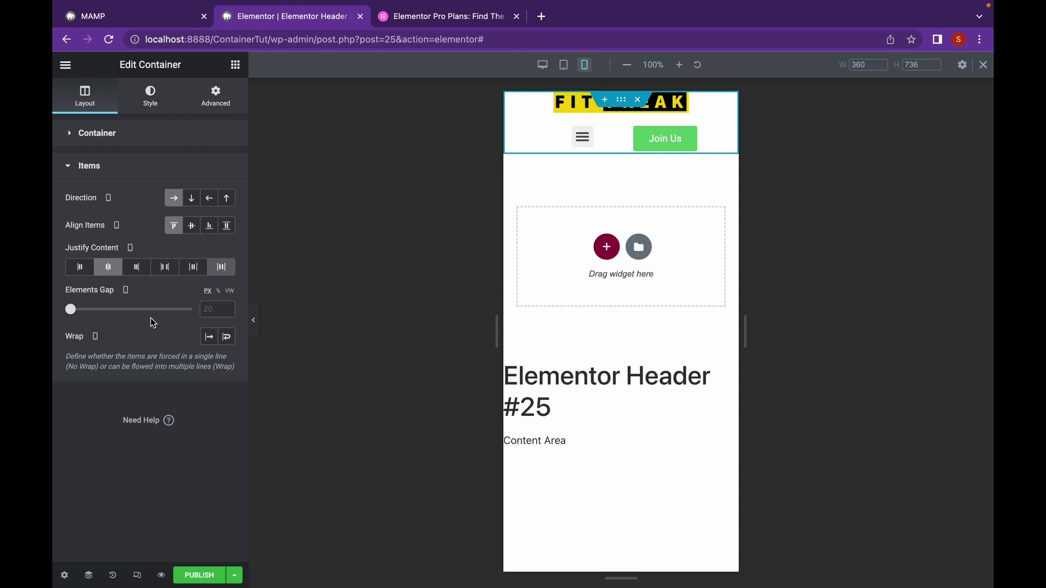
pyautogui.click(207, 339)
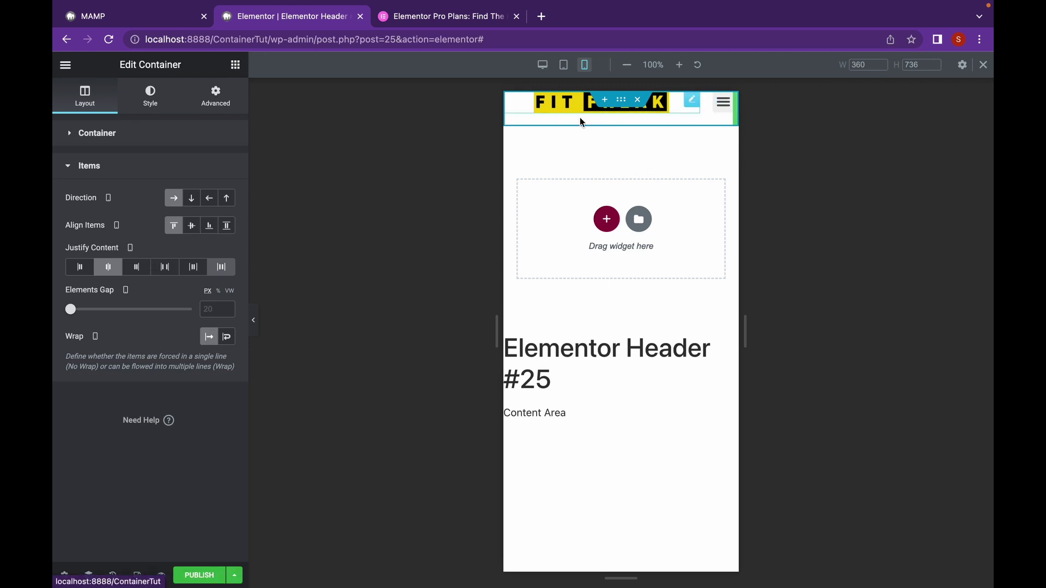
# Center the mobile header items vertically, turn on Hide On Mobile for Join Us, and preview
pyautogui.click(197, 230)
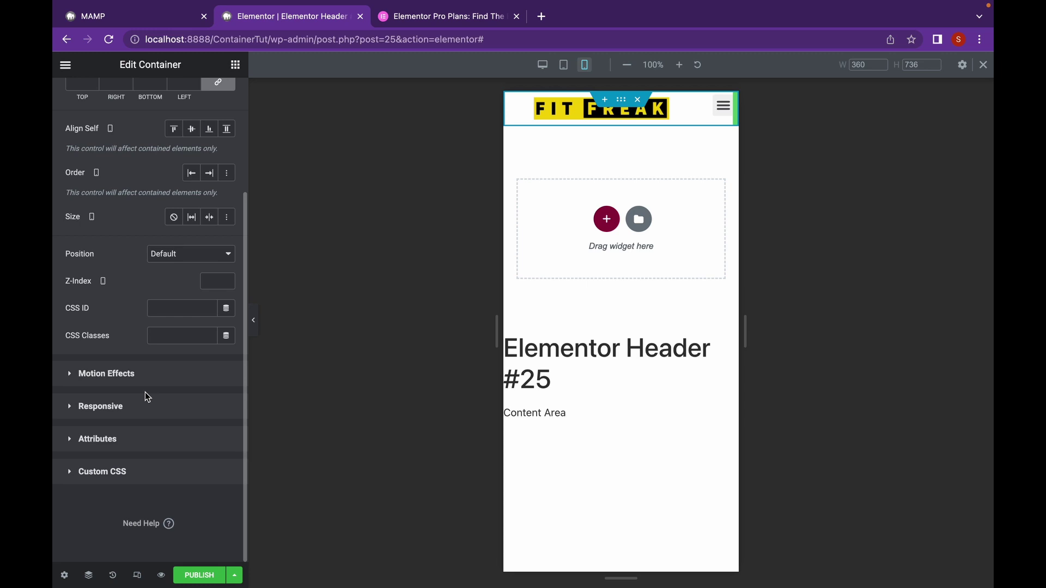
pyautogui.click(139, 409)
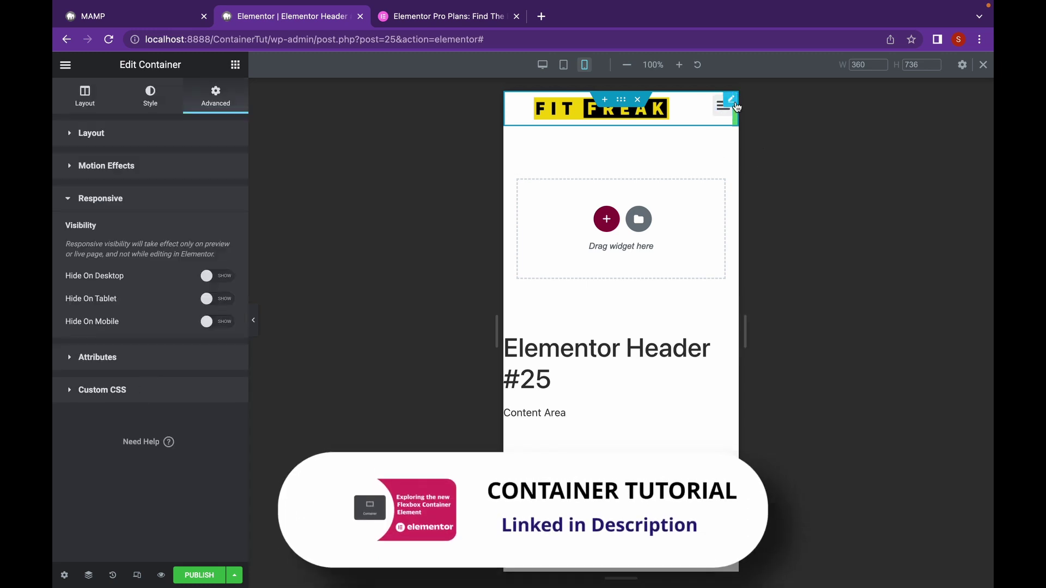
pyautogui.click(735, 105)
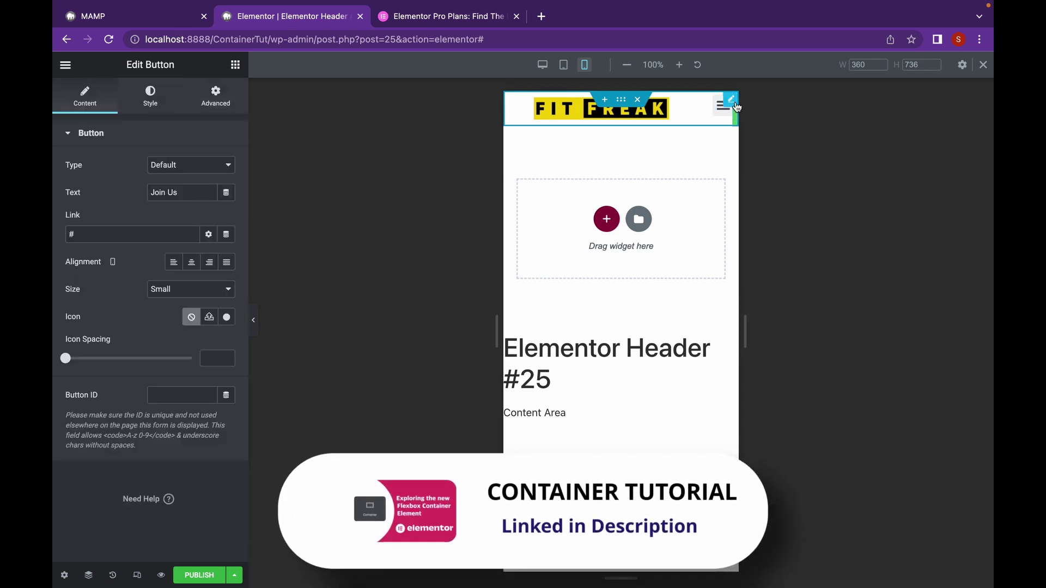
pyautogui.click(237, 96)
pyautogui.scroll(-6, 126, 491)
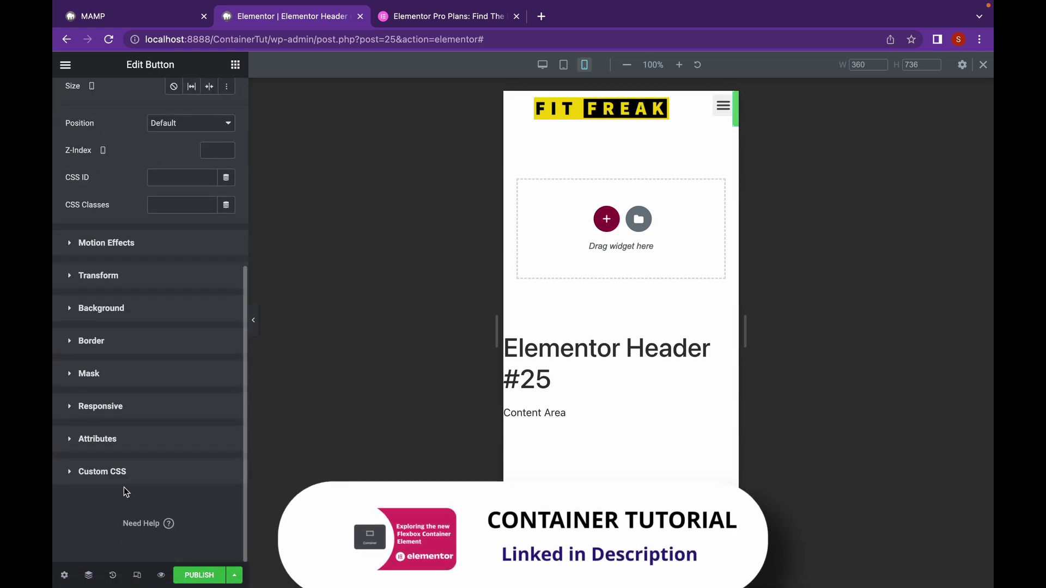
pyautogui.click(141, 411)
pyautogui.click(205, 435)
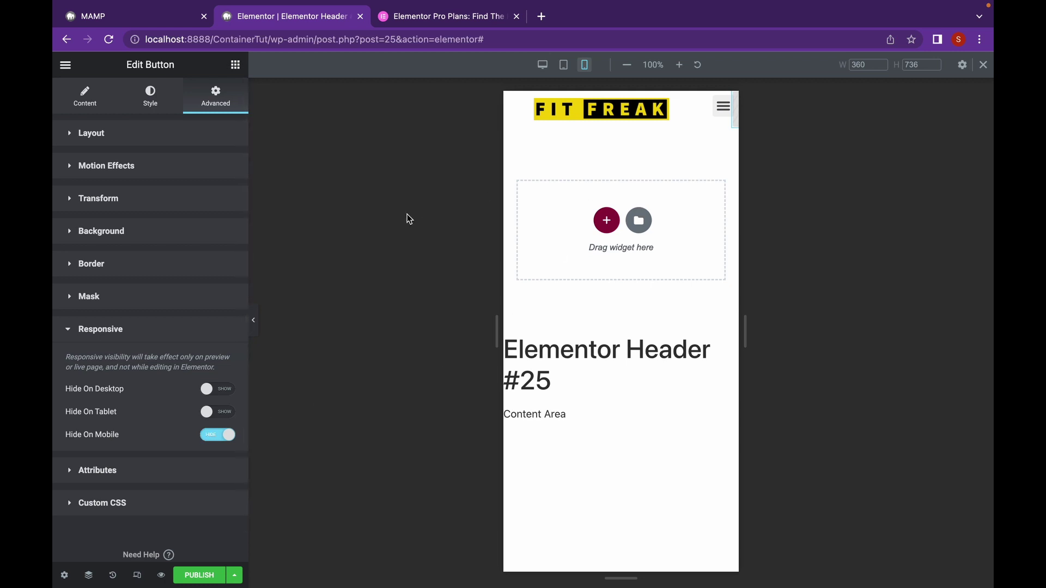
pyautogui.click(258, 324)
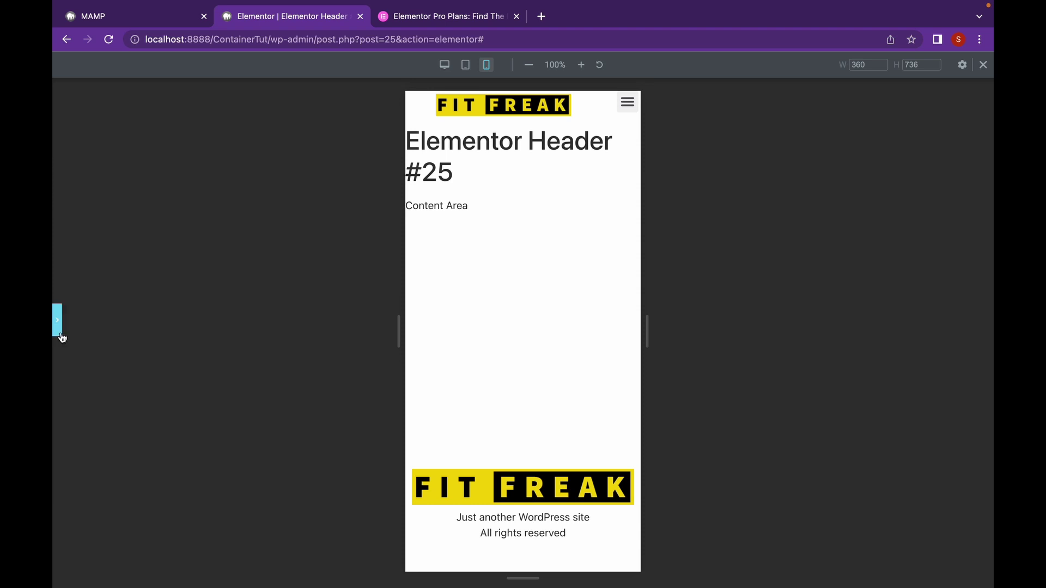
# Open the Navigator from the header container's context menu
pyautogui.click(58, 334)
pyautogui.click(725, 109)
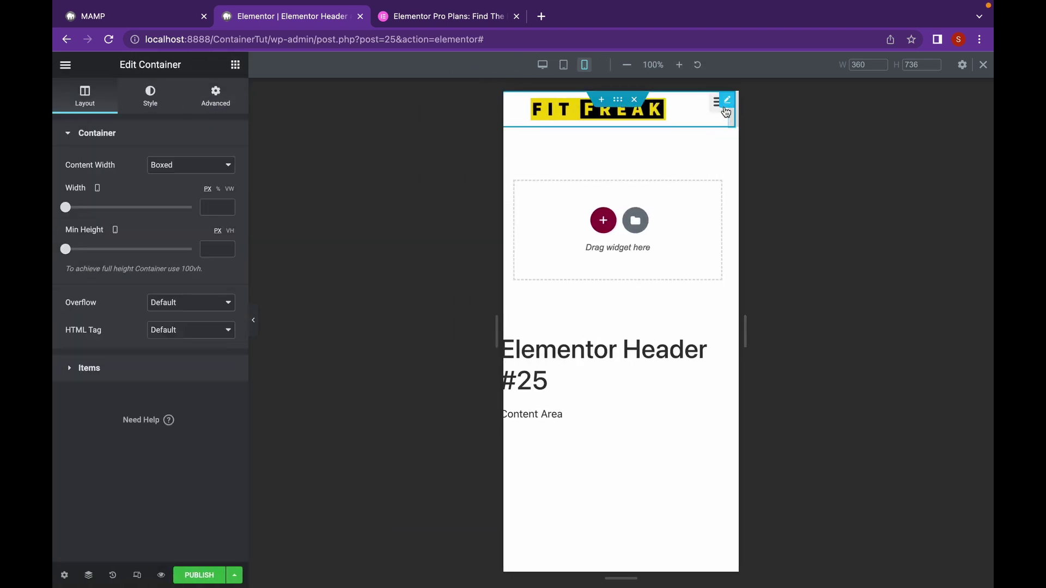
pyautogui.rightClick(617, 105)
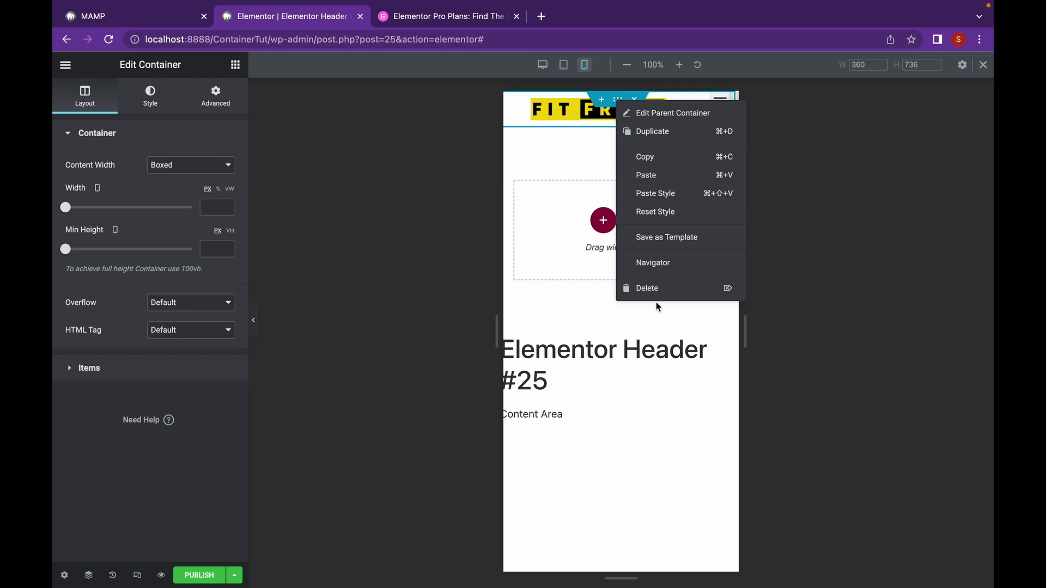
pyautogui.click(673, 262)
# Set the Nav Menu layout to Dropdown with Full Width switched on
pyautogui.click(891, 130)
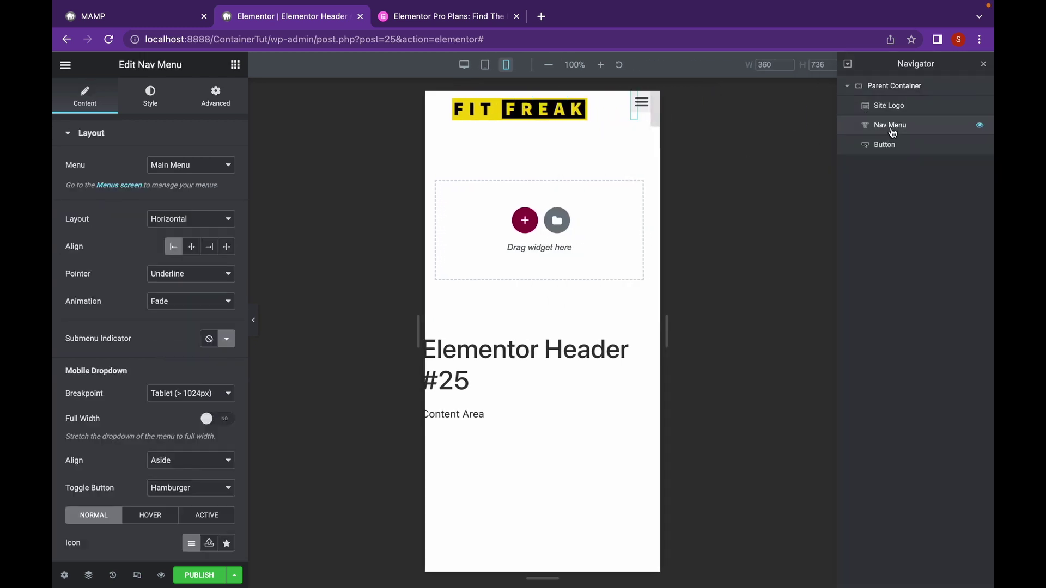
pyautogui.click(218, 219)
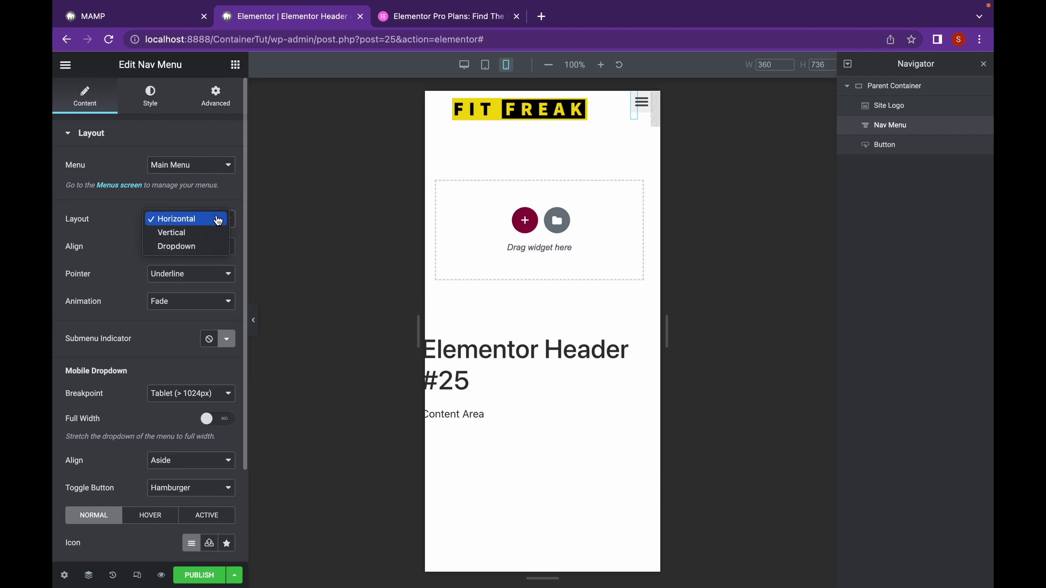
pyautogui.click(222, 247)
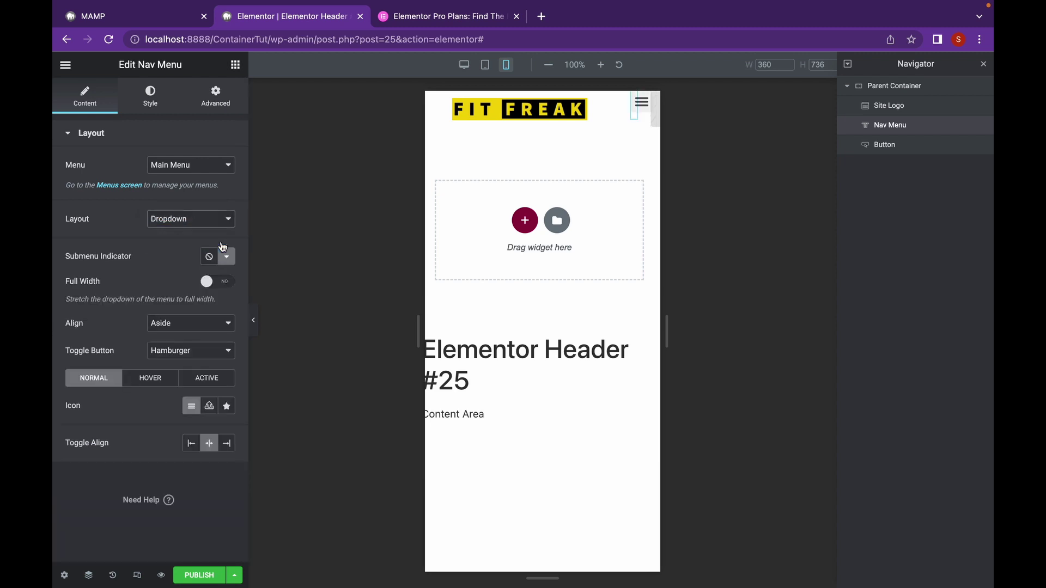
pyautogui.click(220, 282)
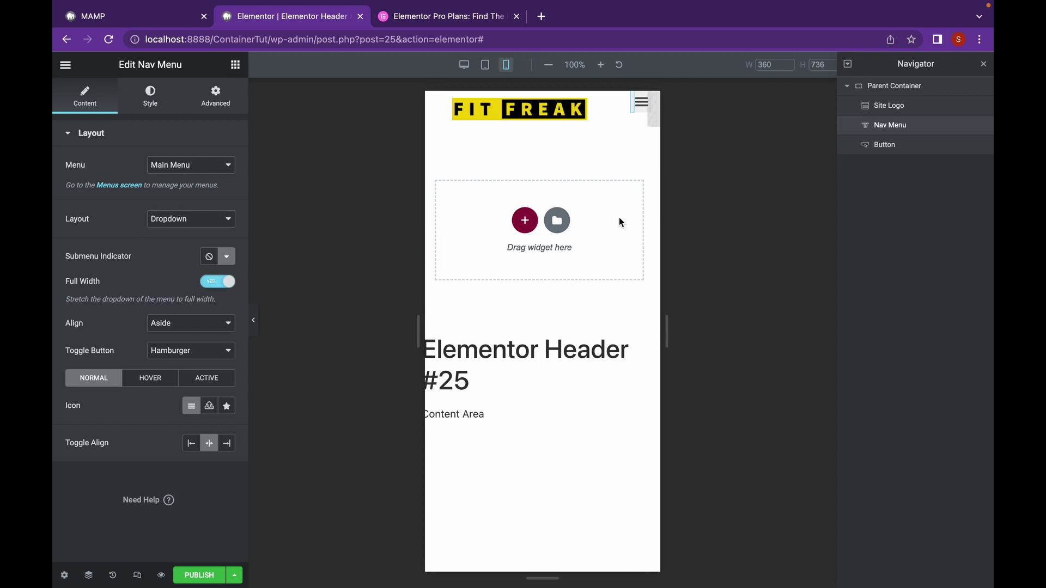
# Preview the mobile page and test that the hamburger dropdown opens and closes
pyautogui.click(254, 327)
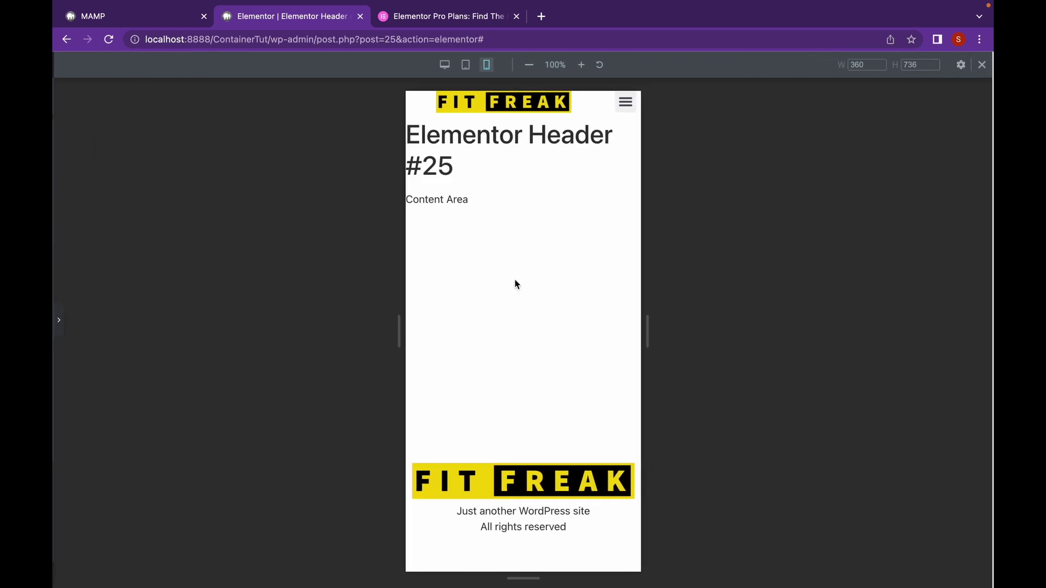
pyautogui.click(629, 110)
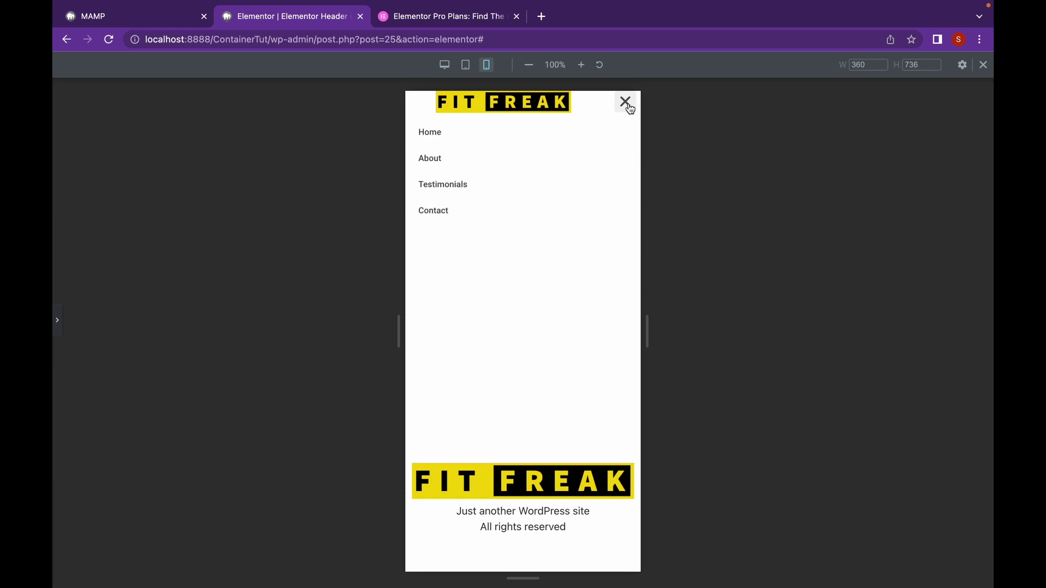
pyautogui.click(629, 109)
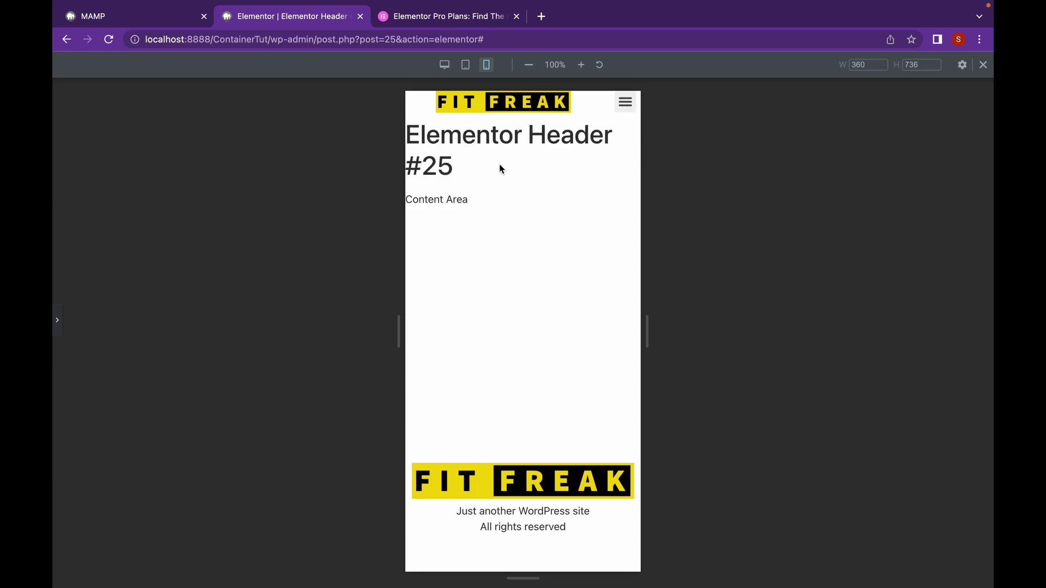
pyautogui.click(57, 323)
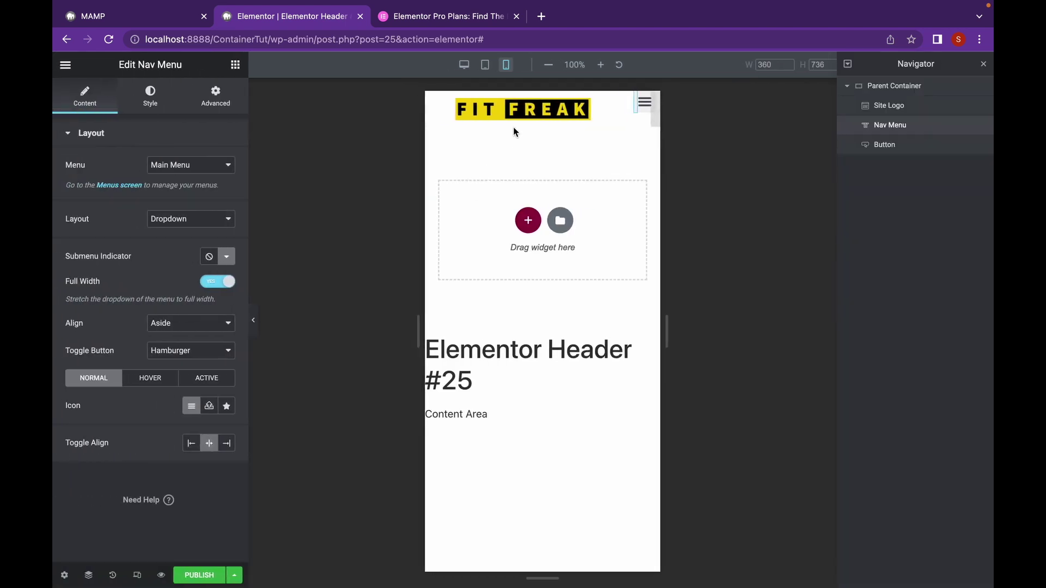
# Unlink the Parent Container's padding and set its top padding to 10 px
pyautogui.click(546, 104)
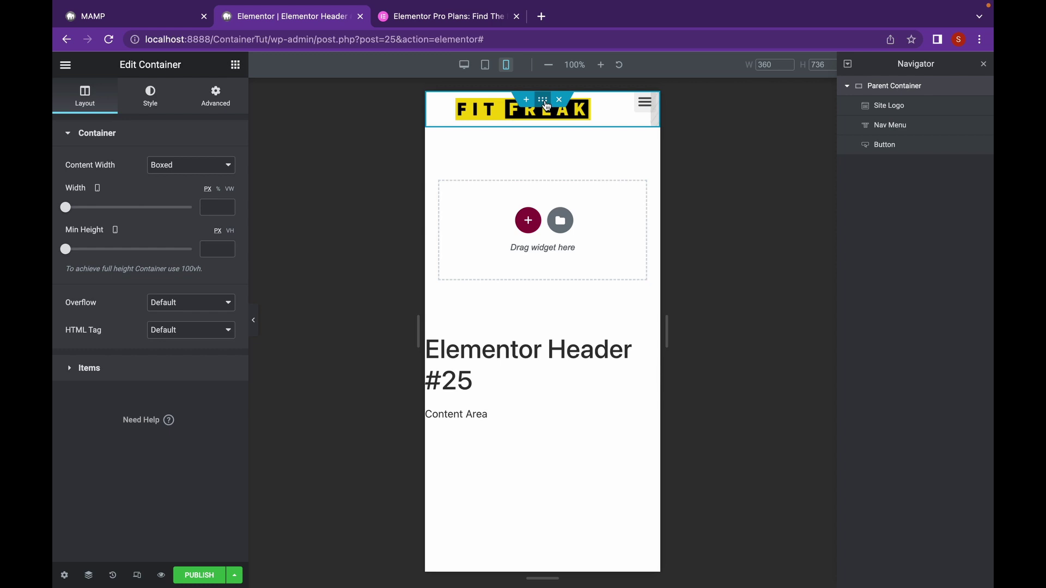
pyautogui.click(225, 108)
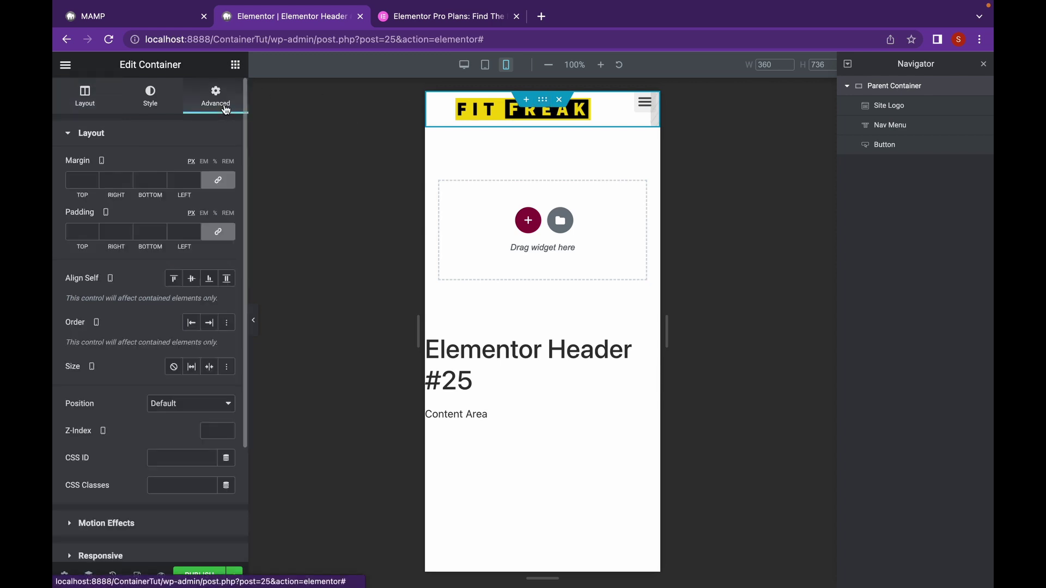
pyautogui.click(217, 232)
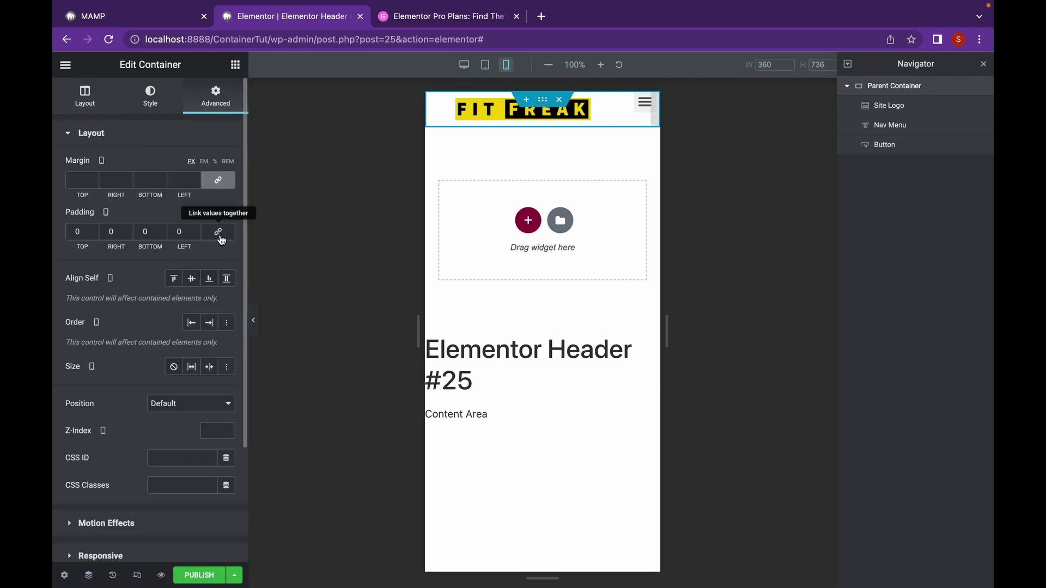
pyautogui.click(75, 234)
pyautogui.write('10')
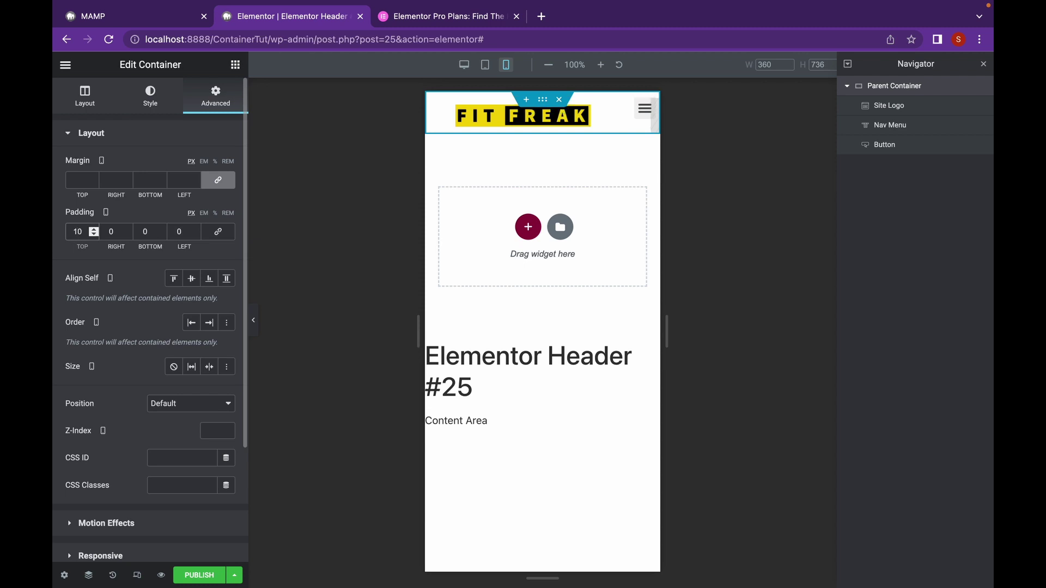
# Preview again and recheck the dropdown menu's spacing
pyautogui.click(255, 321)
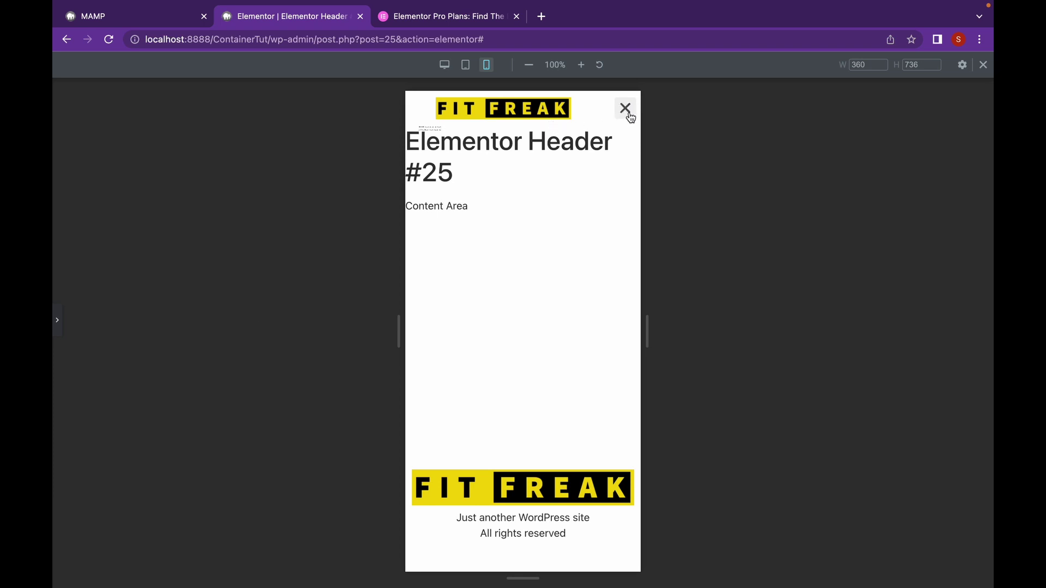
pyautogui.click(628, 115)
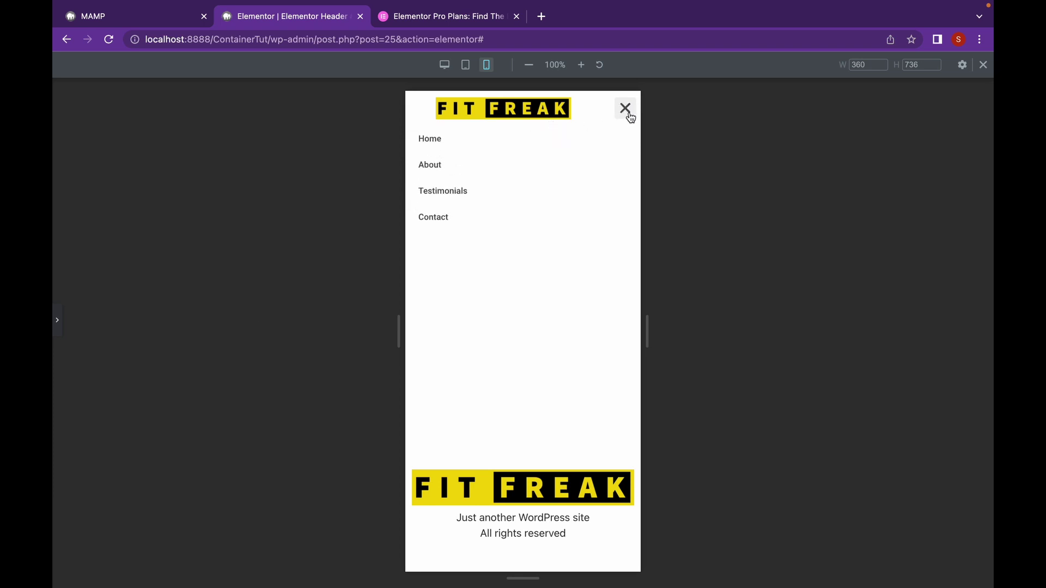
pyautogui.click(630, 114)
# Set the FIT FREAK site logo to a custom 278 px width on mobile and preview
pyautogui.hotkey('ctrl', 'p')
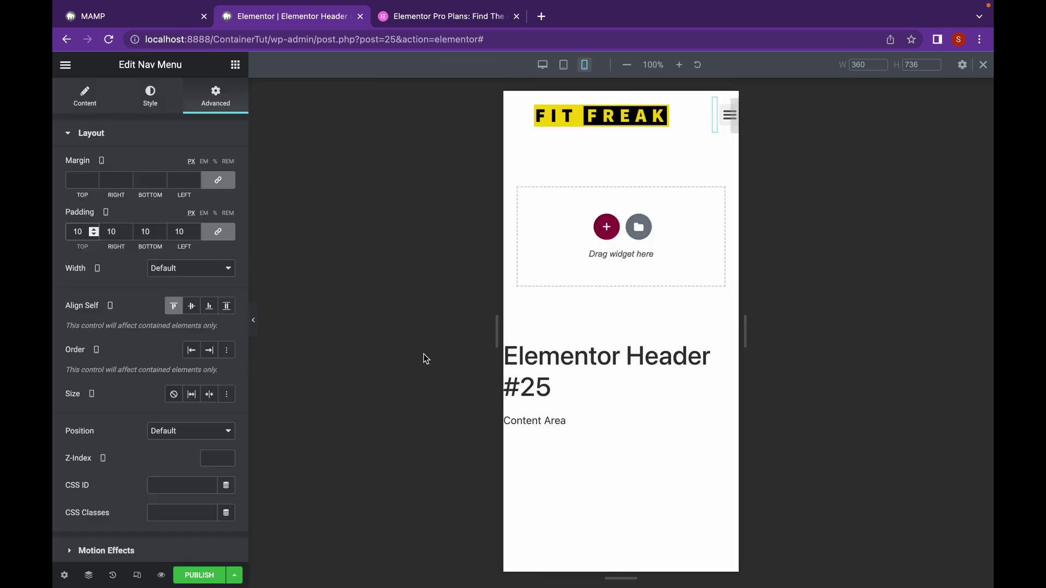
pyautogui.click(254, 321)
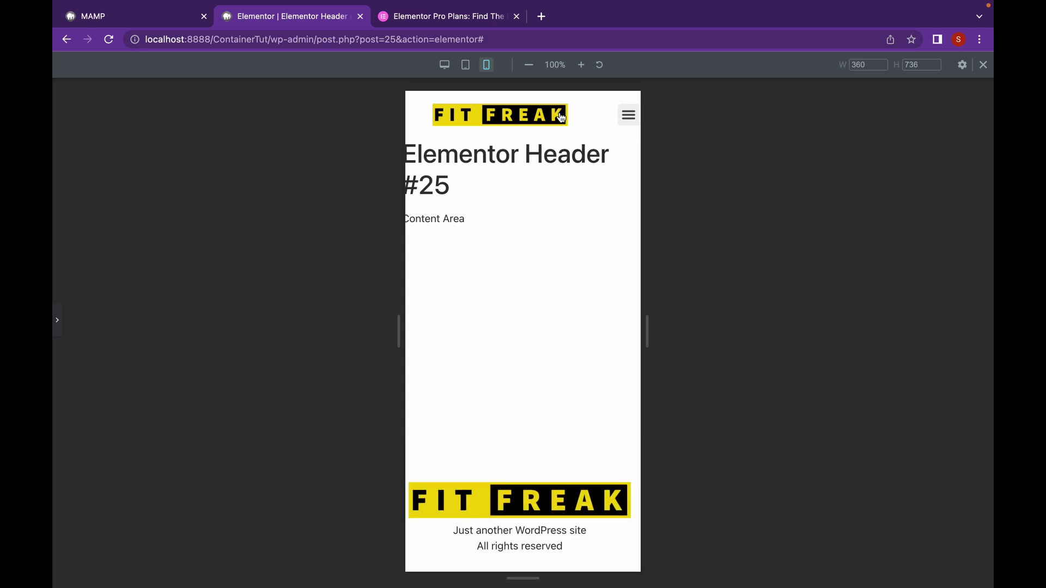
pyautogui.click(57, 320)
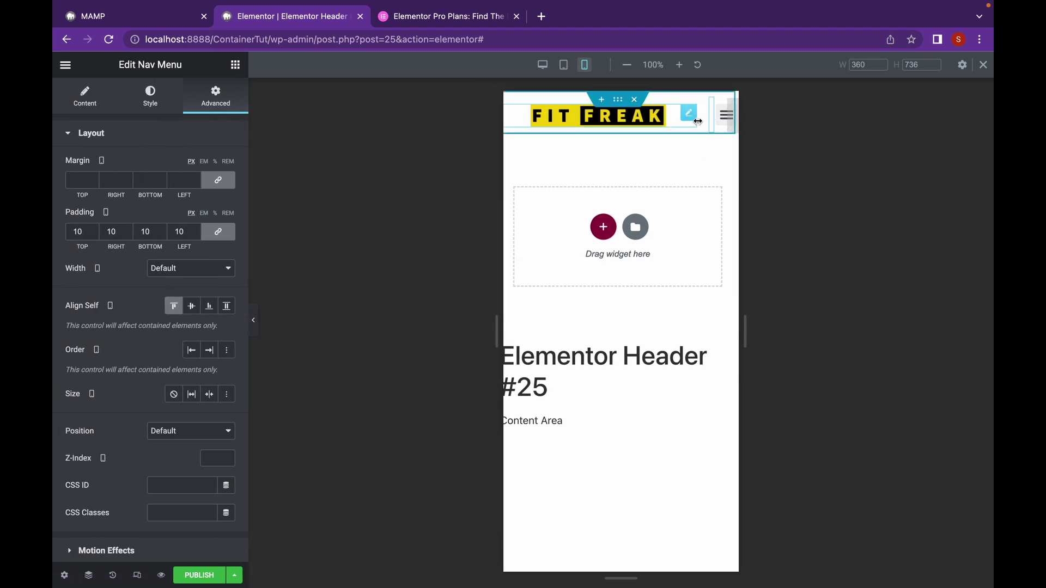
pyautogui.click(696, 122)
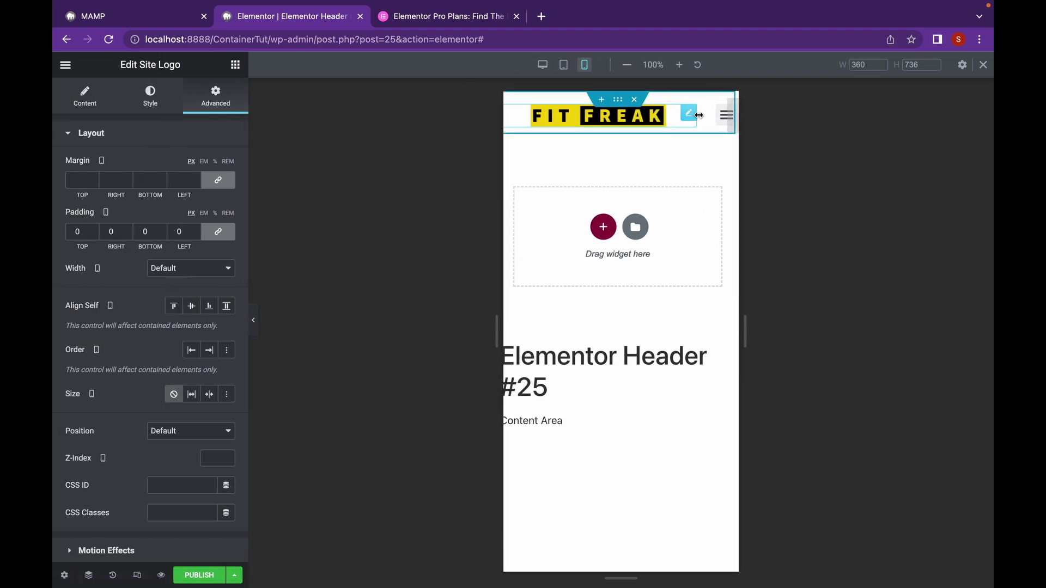
pyautogui.click(684, 115)
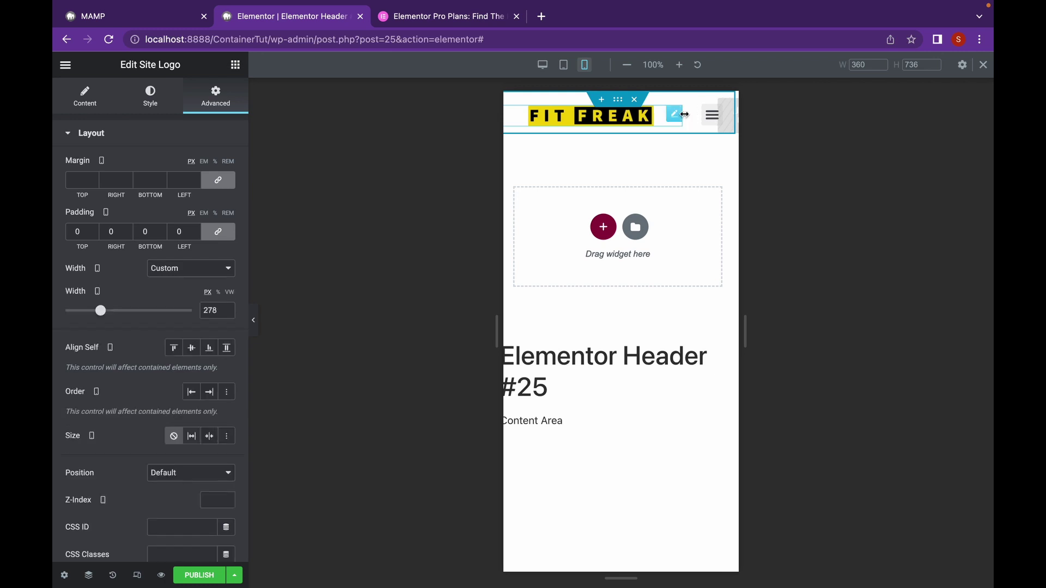
pyautogui.click(255, 327)
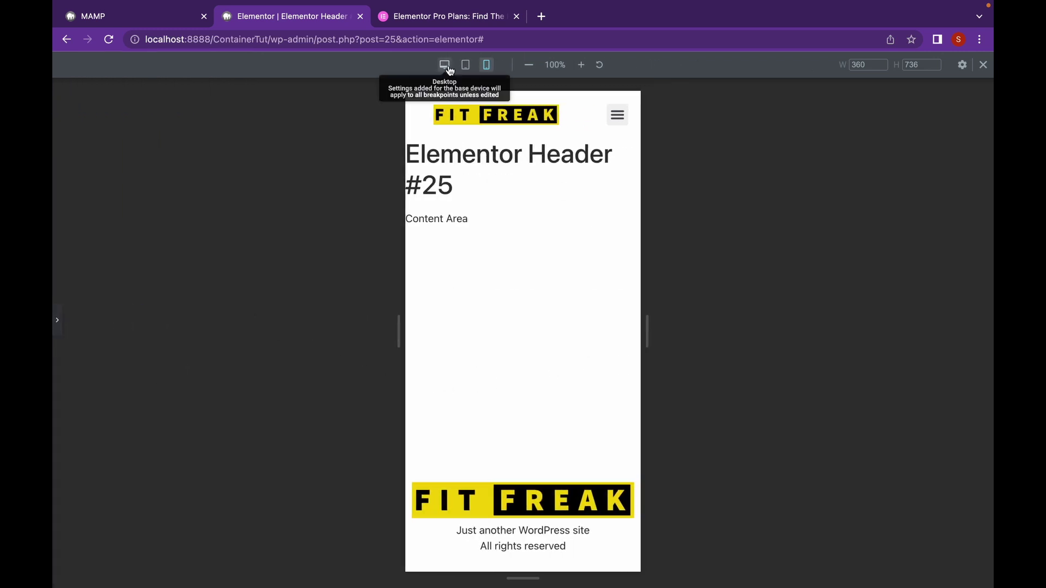
pyautogui.click(445, 66)
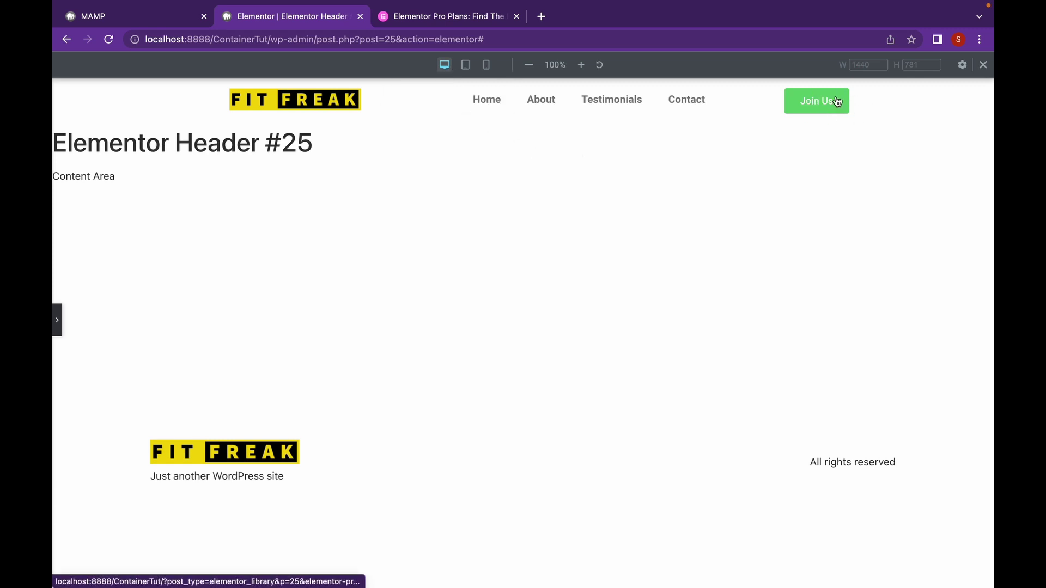
pyautogui.click(466, 66)
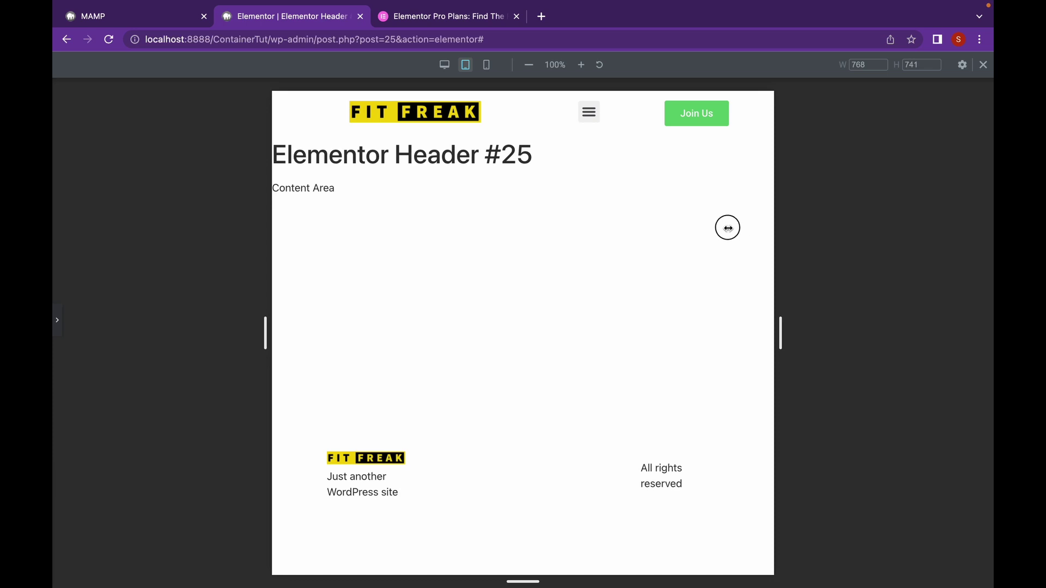
pyautogui.moveTo(780, 334); pyautogui.dragTo(731, 337)
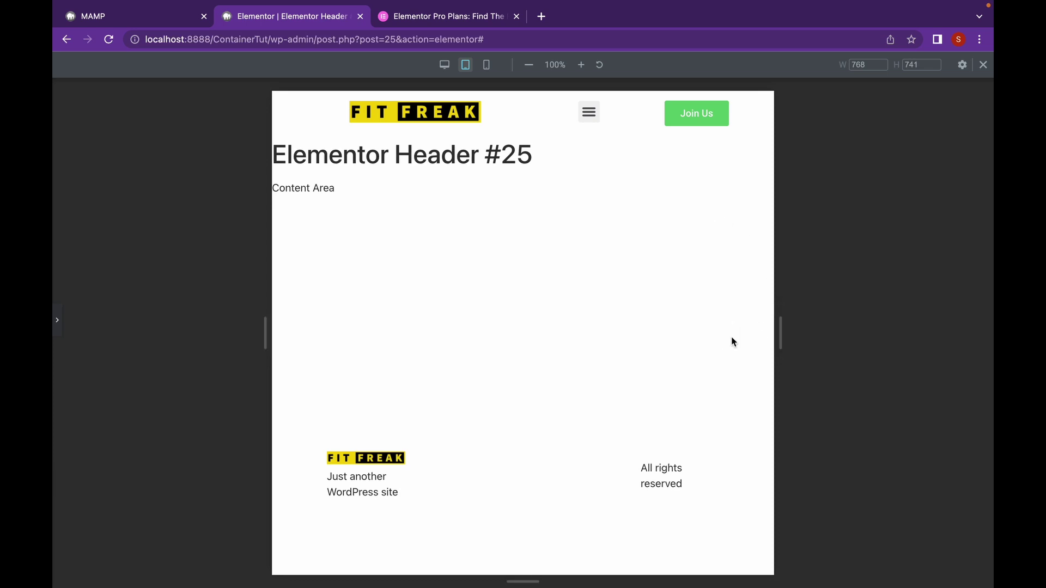
pyautogui.click(487, 66)
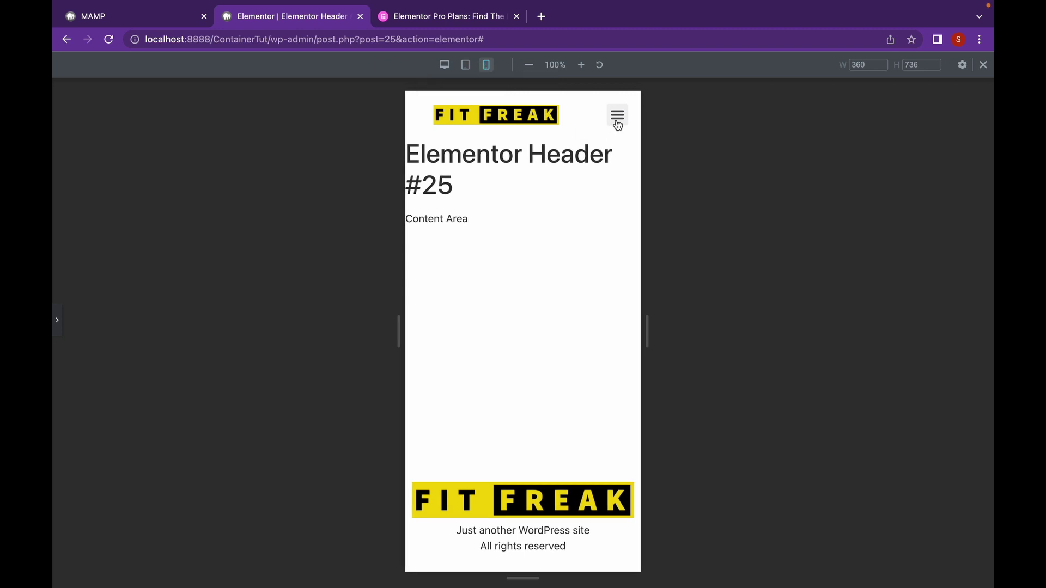
pyautogui.click(618, 116)
pyautogui.click(617, 123)
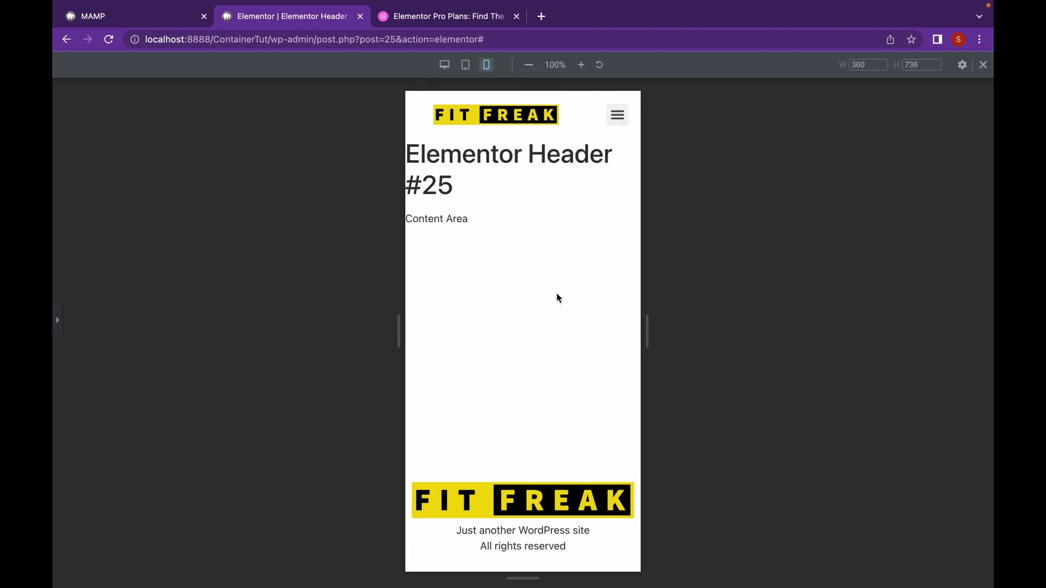